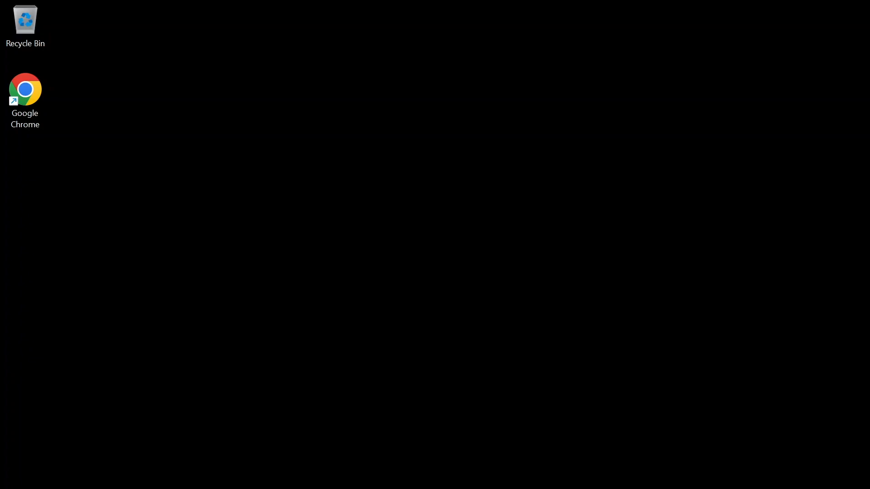
Find Hyper-V Manager in the Windows search, pin it to the taskbar and open it
key(super)
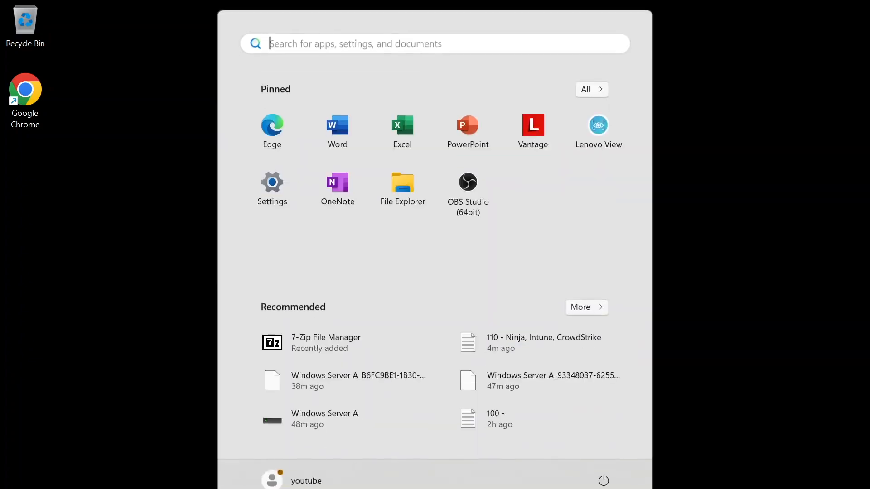
text(hyo)
key(BackSpace)
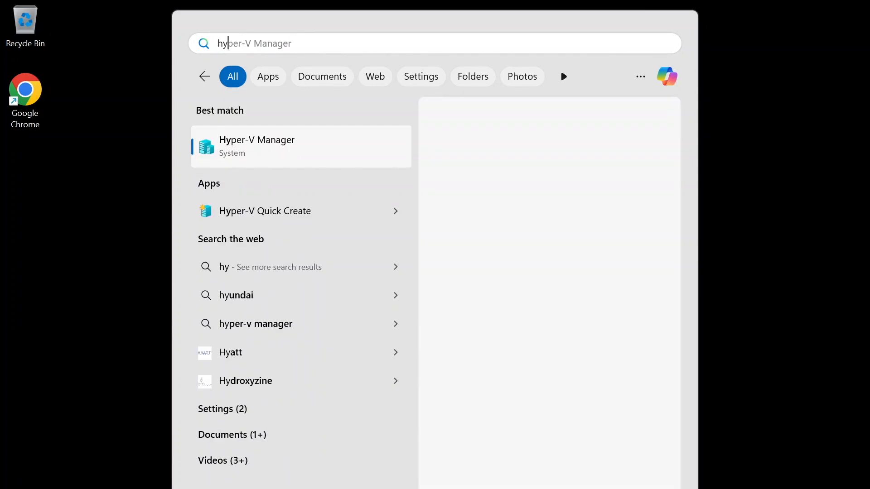
right_click(327, 148)
click(386, 237)
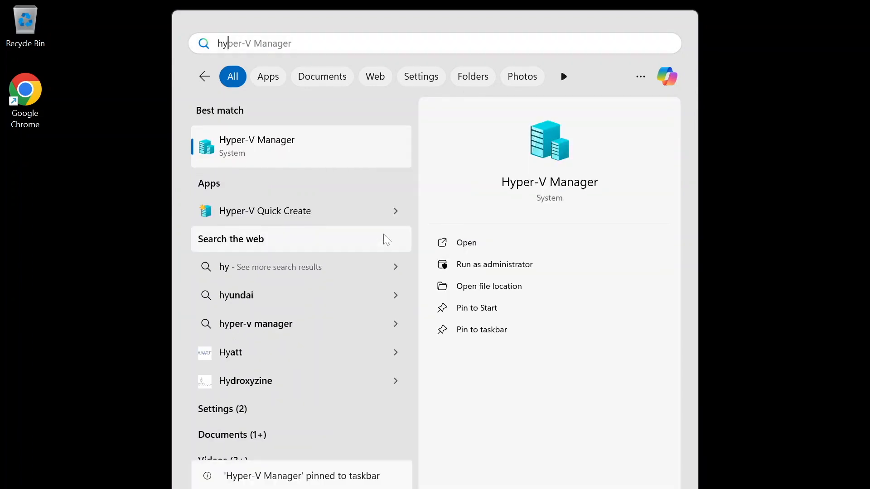
key(Return)
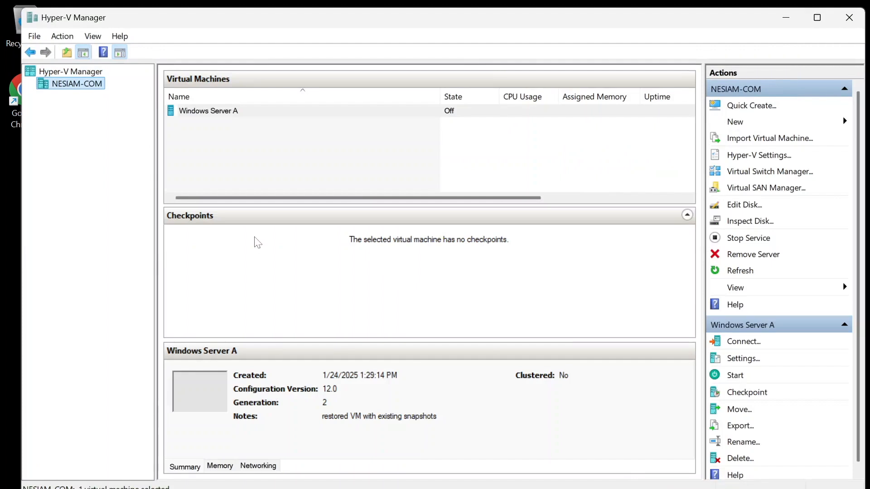
Start creating a new virtual machine on the NESIAM-COM host and name it Windows 10
right_click(76, 84)
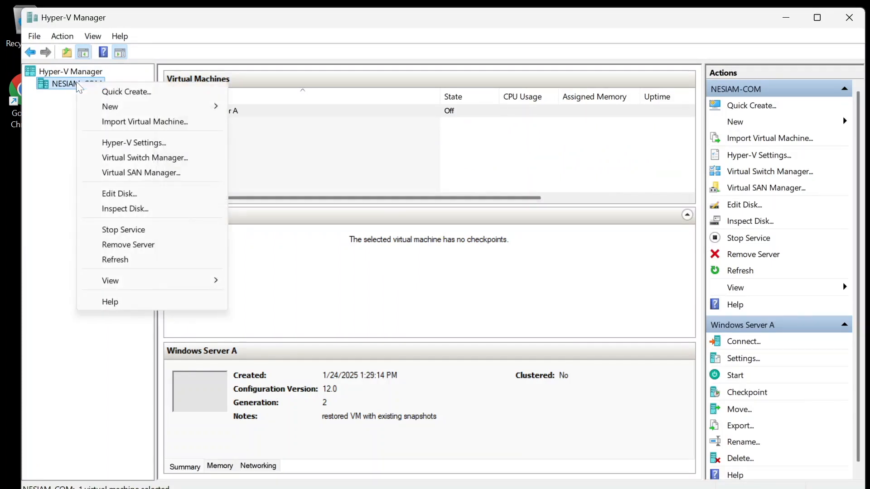
mouse_move(139, 110)
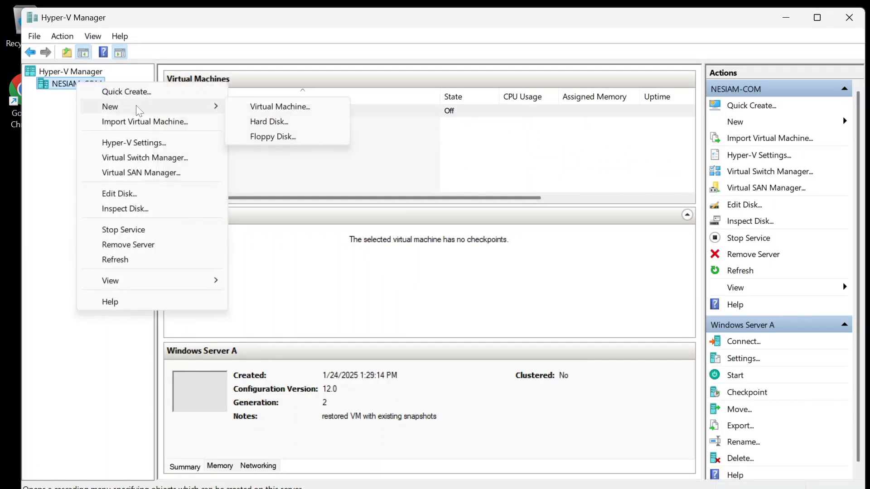
click(294, 109)
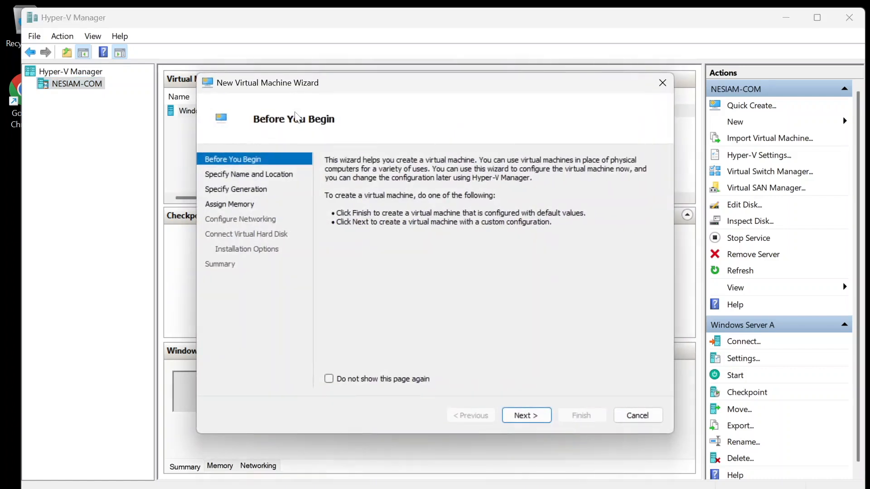
click(528, 415)
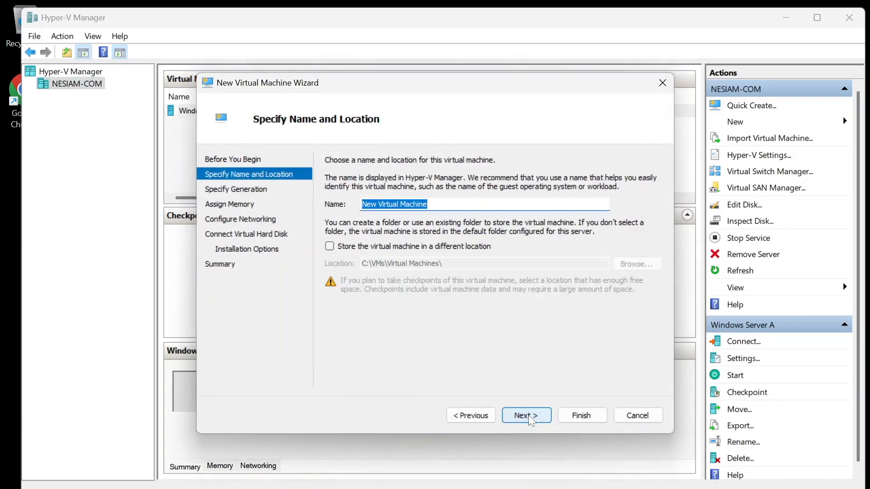
text(Windows 10)
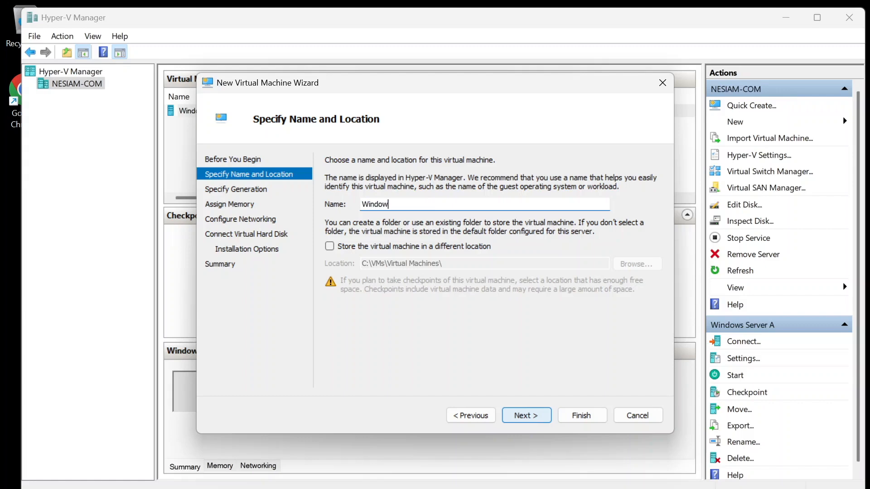
Choose to store the virtual machine in a different location and create a folder named Windows 10 (A) inside VMs
click(466, 249)
click(631, 263)
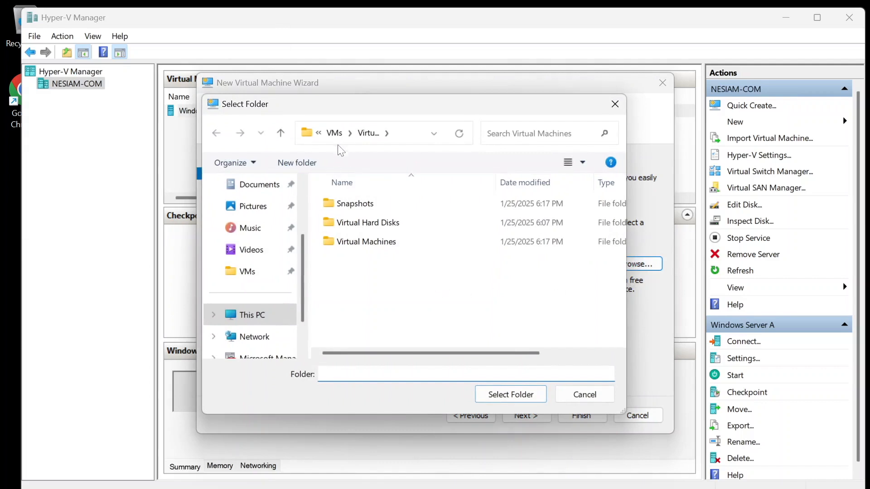
click(334, 133)
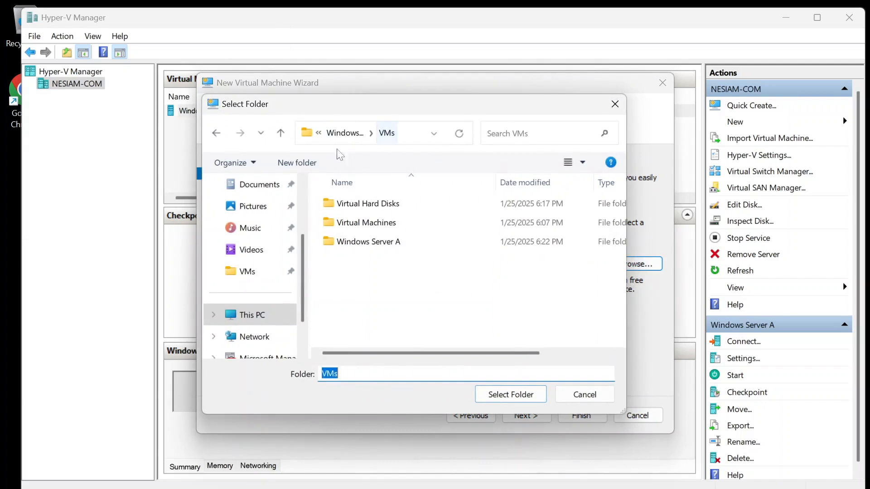
right_click(352, 278)
mouse_move(459, 429)
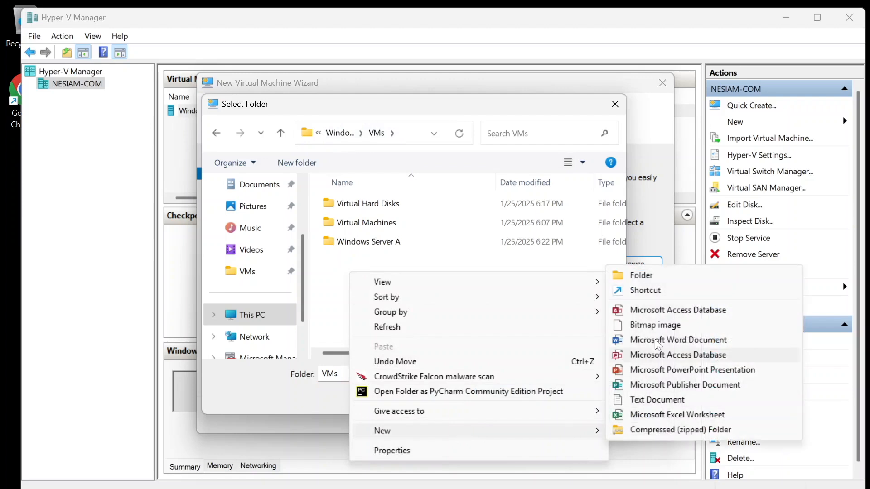
click(651, 274)
text(Windows 10)
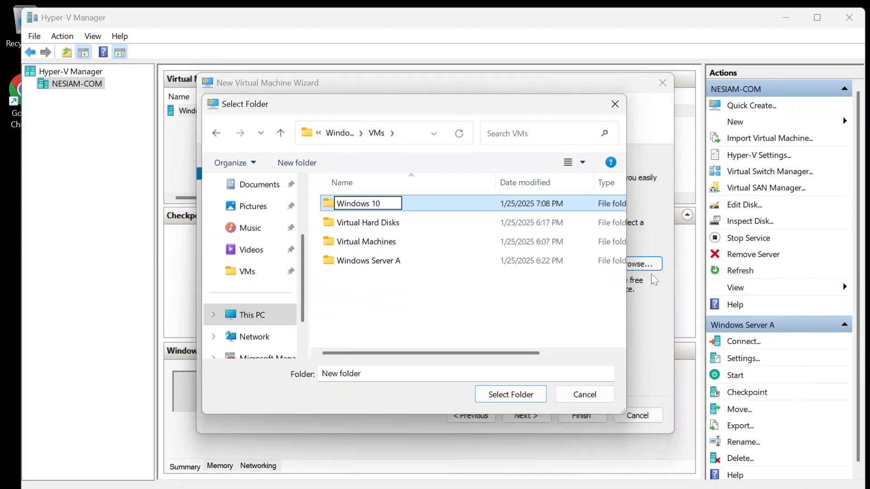
text( (A))
key(Return)
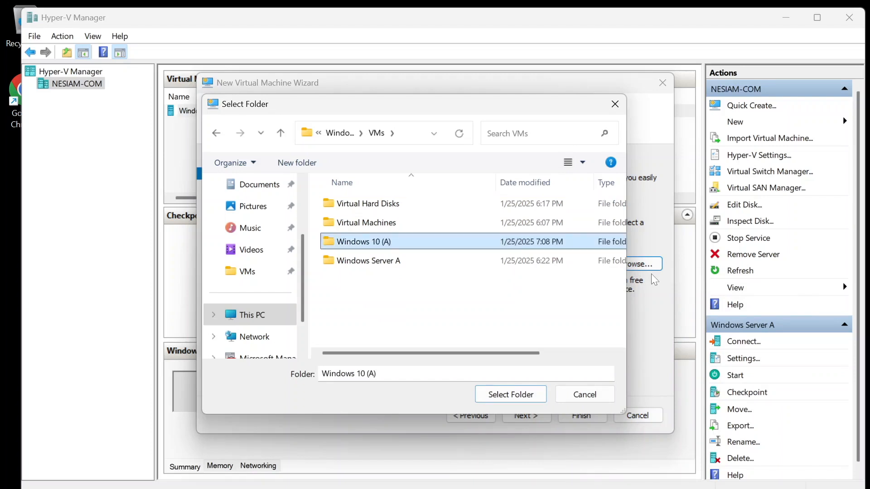
Use the Windows 10 (A) folder as the storage location and reuse its name as the virtual machine's name
click(397, 242)
key(ctrl+c)
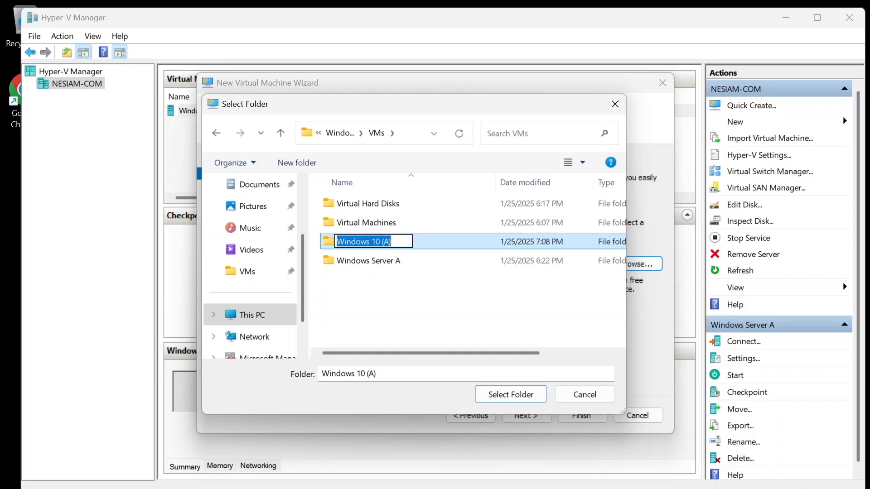
click(515, 395)
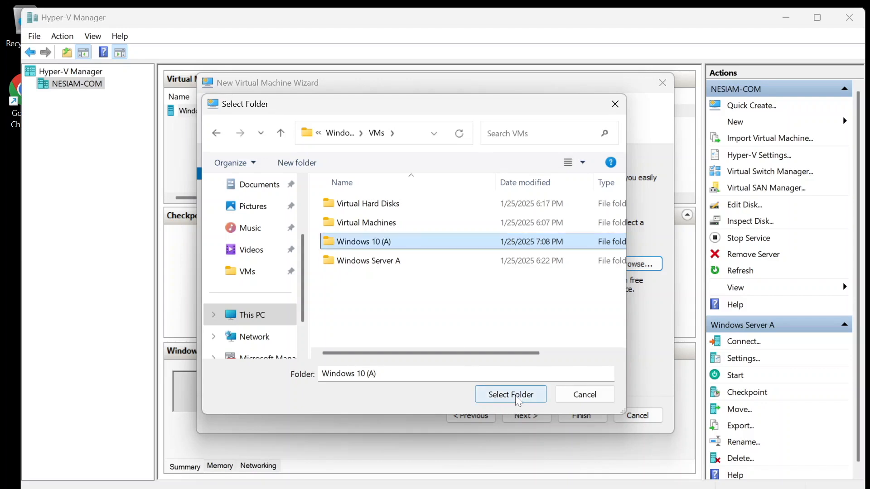
click(515, 395)
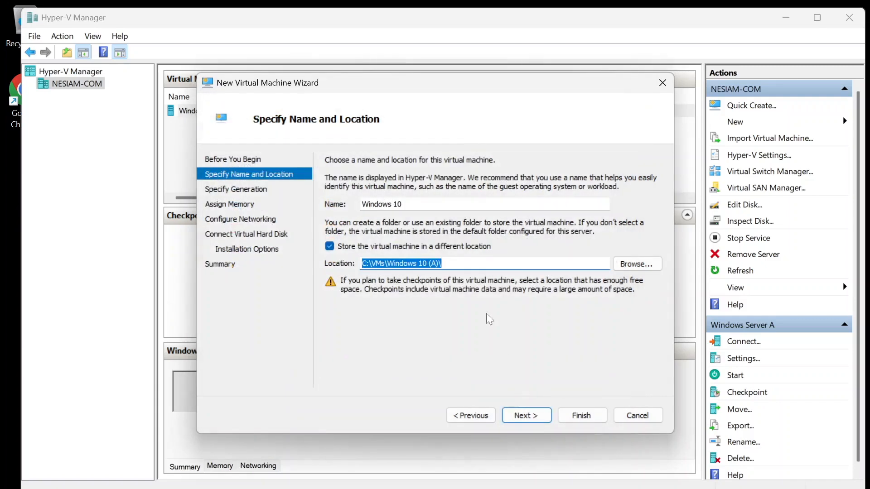
drag(410, 205, 341, 208)
key(ctrl+v)
click(534, 415)
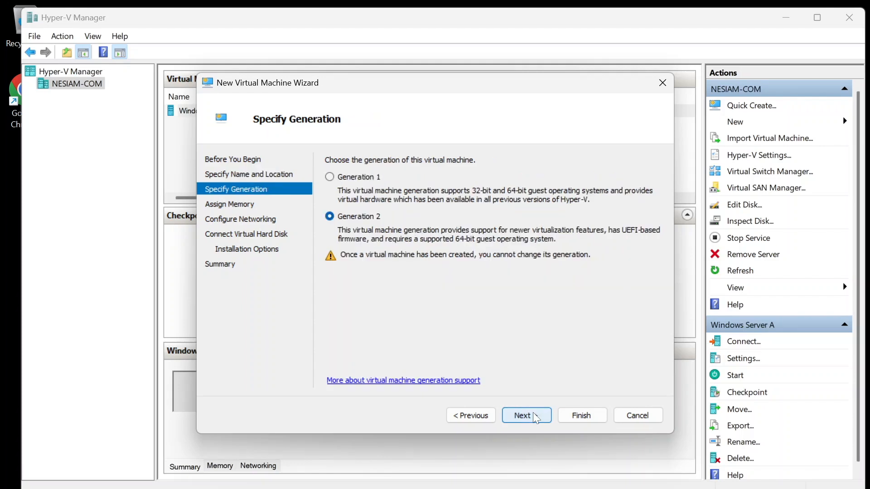
Accept Generation 2 and set the virtual machine's startup memory to 6000 MB
click(533, 414)
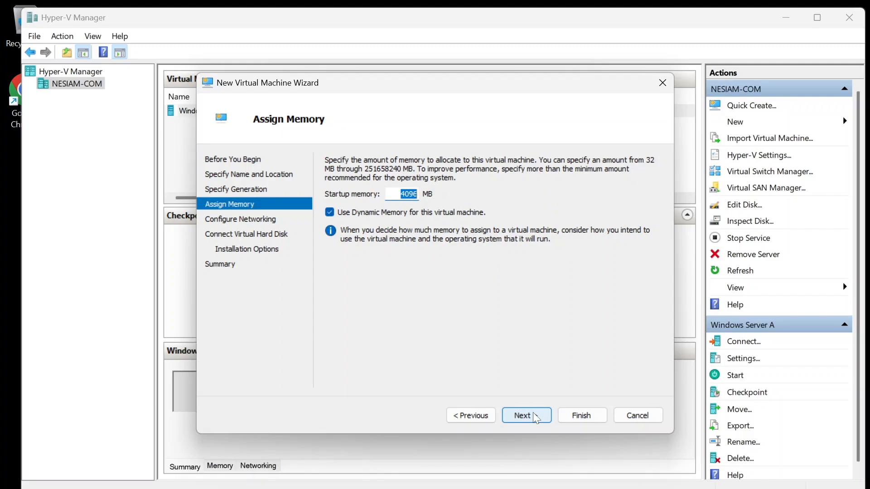
text(6000)
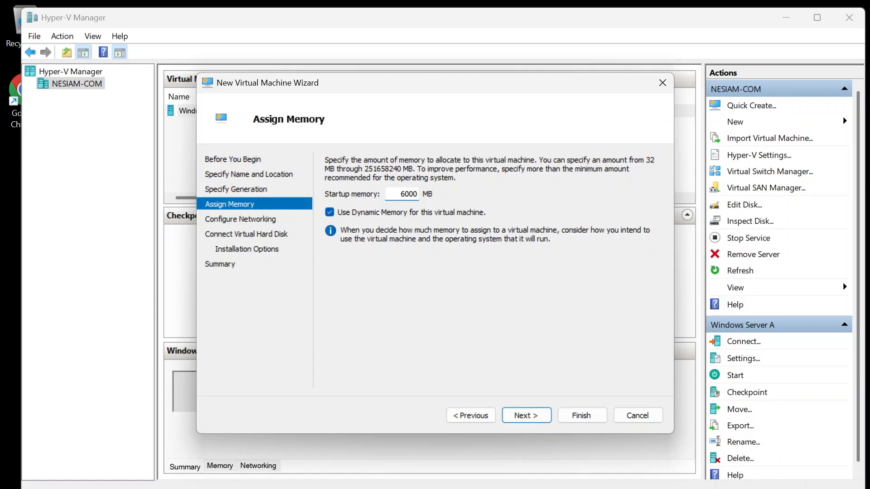
click(528, 416)
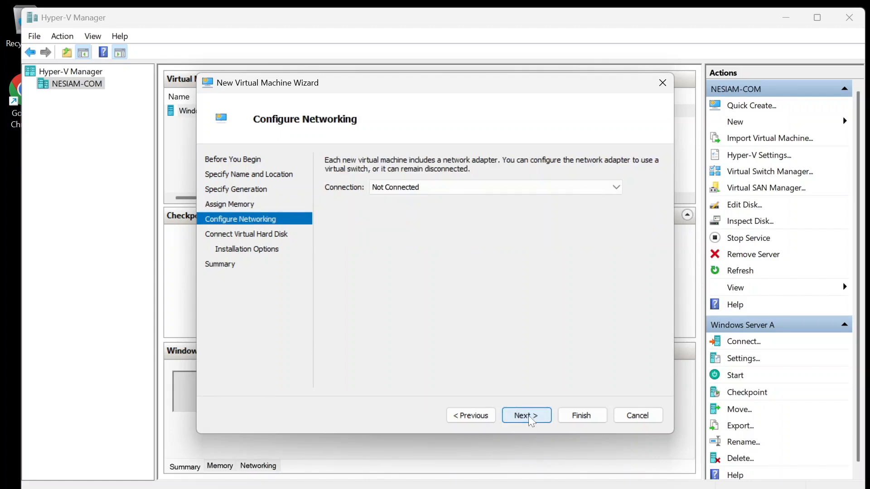
Connect the virtual machine's network adapter to the Bridged to Home Wifi switch
click(464, 186)
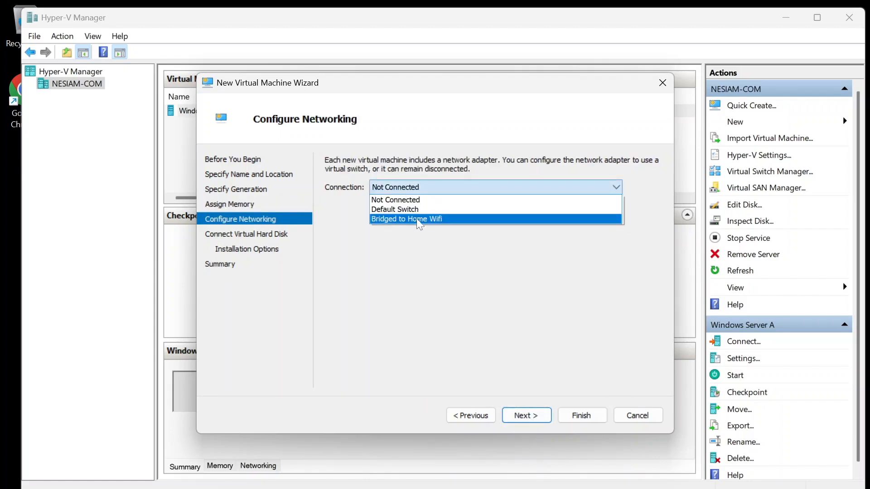
click(419, 221)
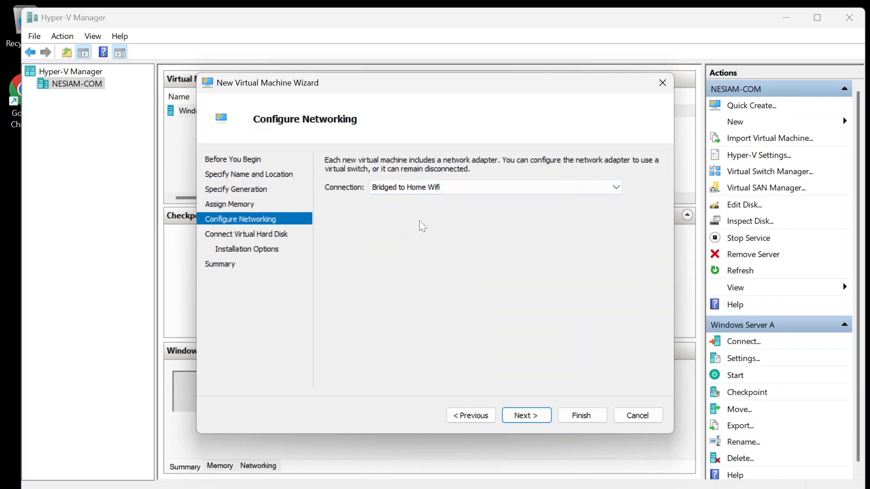
click(528, 416)
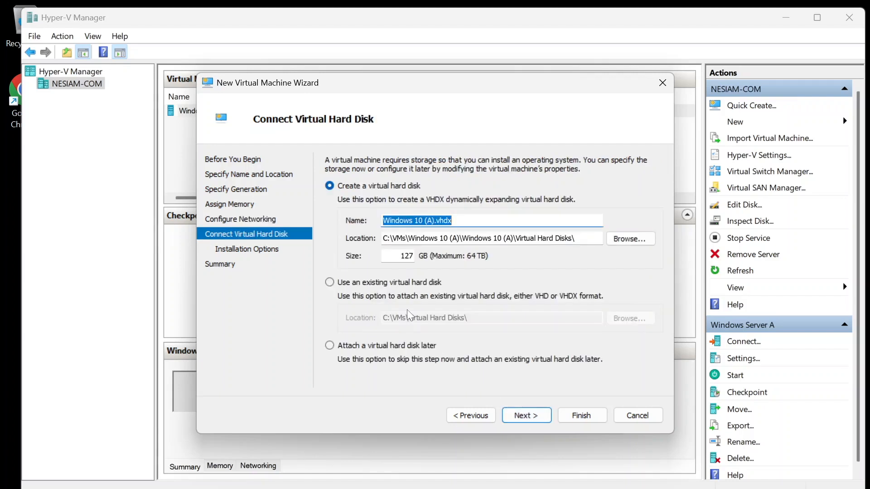
Set the new virtual hard disk's size to 30 GB, keeping its suggested name and location
drag(399, 256, 462, 256)
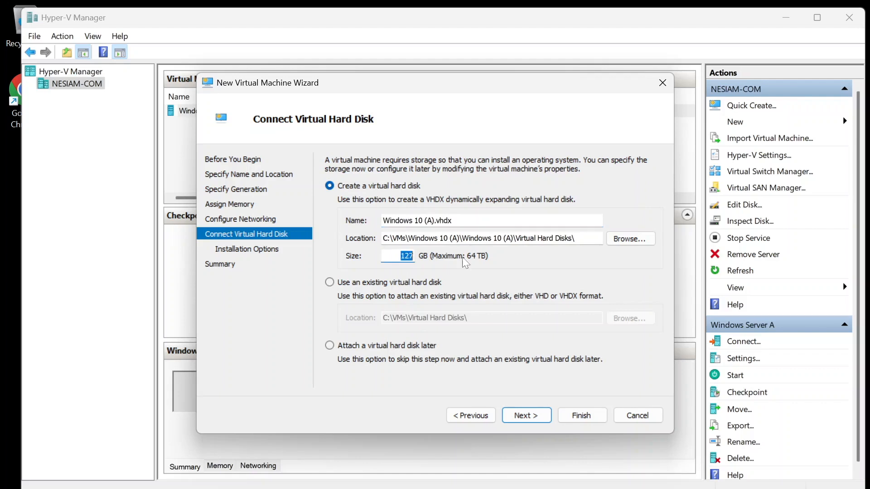
text(30)
click(527, 417)
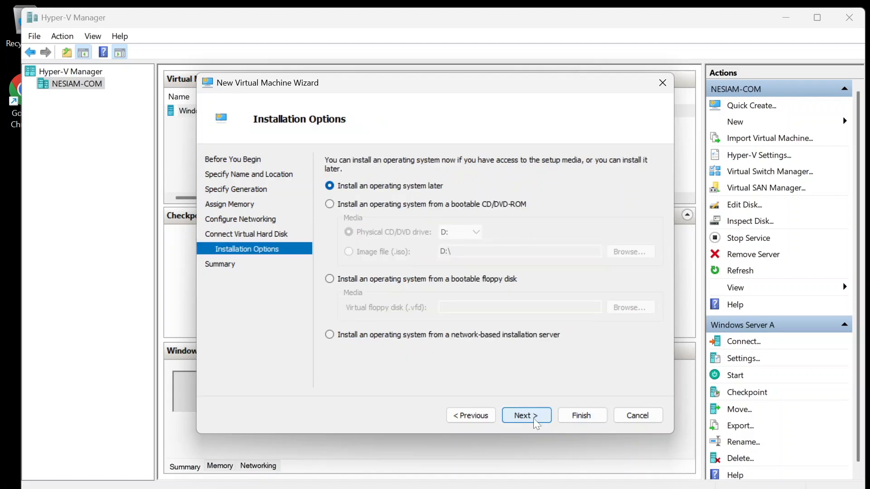
Choose to install the operating system from a bootable .iso image file and browse to the C:\ISO folder
click(447, 202)
click(377, 256)
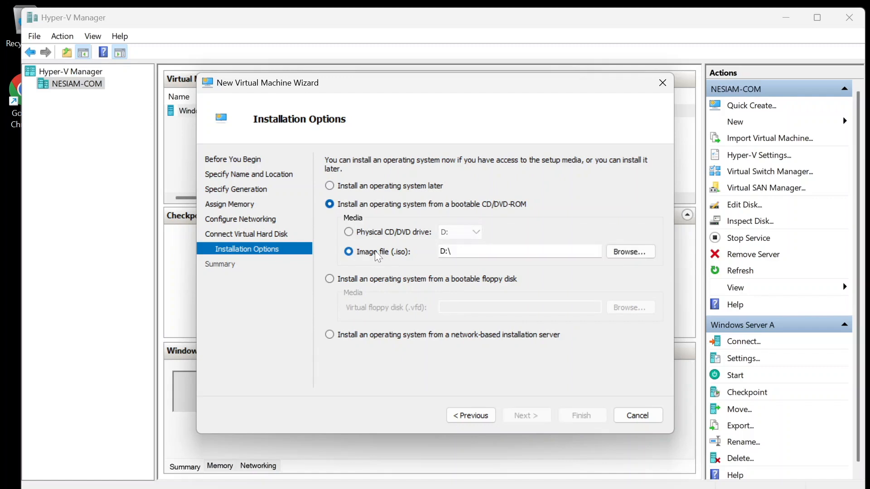
click(636, 255)
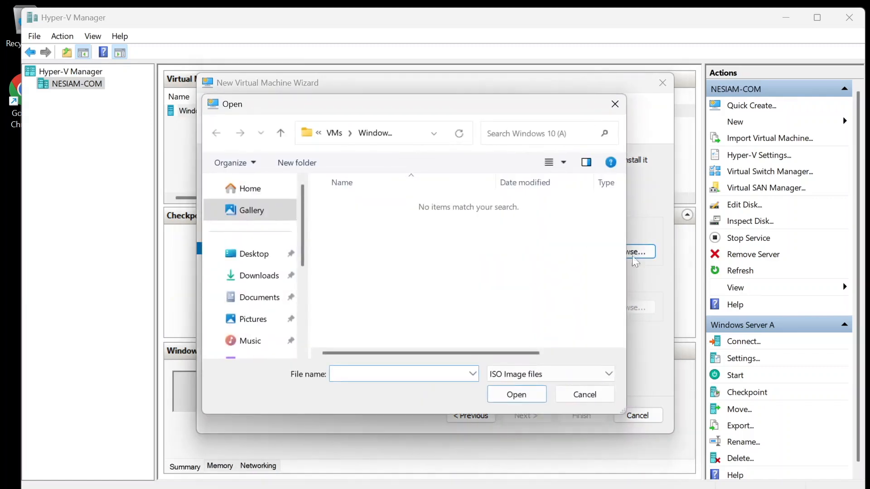
click(411, 135)
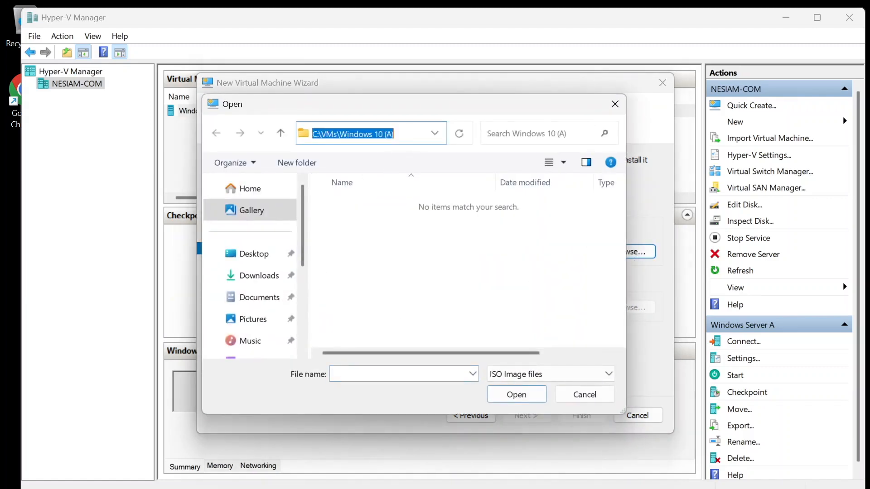
text(c:\I)
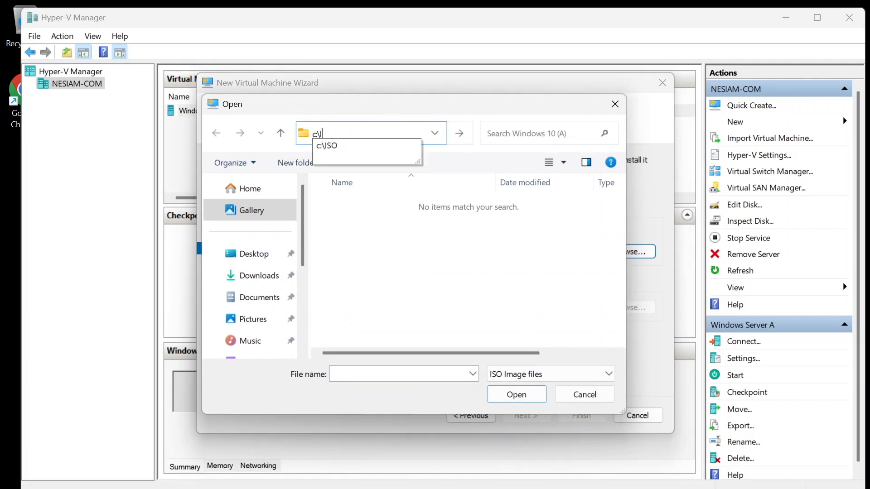
text(SO)
key(Return)
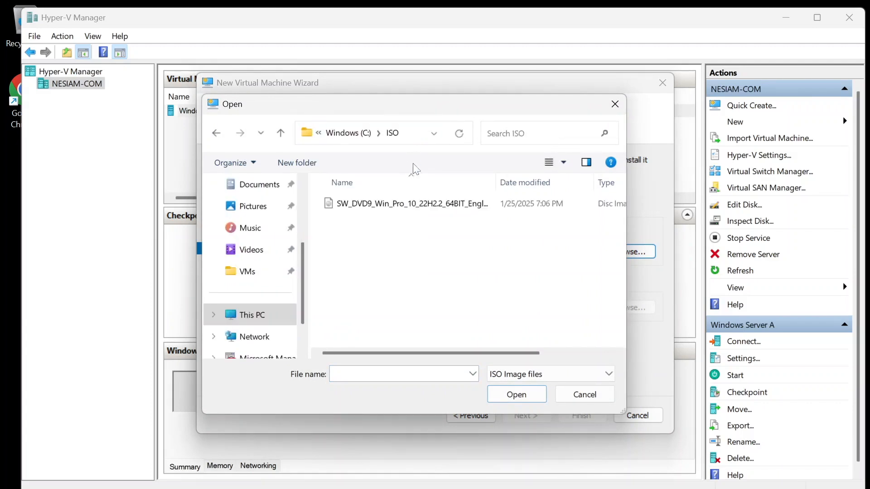
Select the SW_DVD9_Win_Pro_10_22H2.2_64BIT English image as installation media and finish creating the virtual machine
click(415, 209)
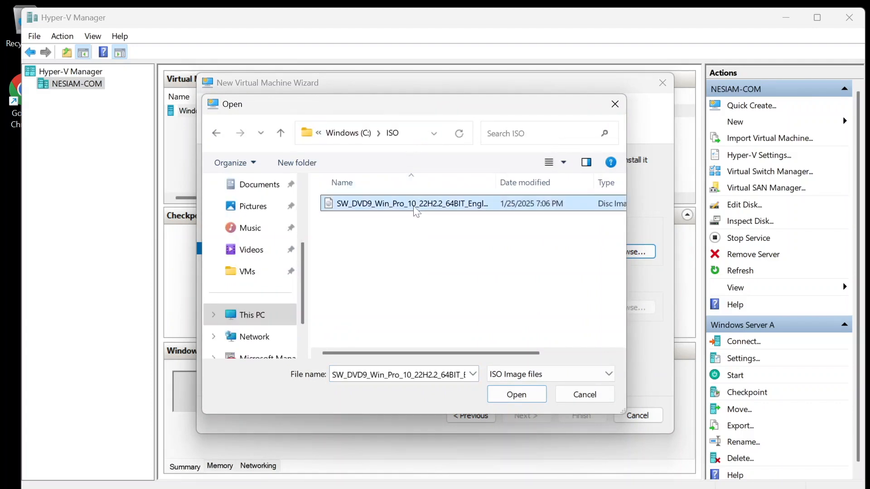
click(515, 395)
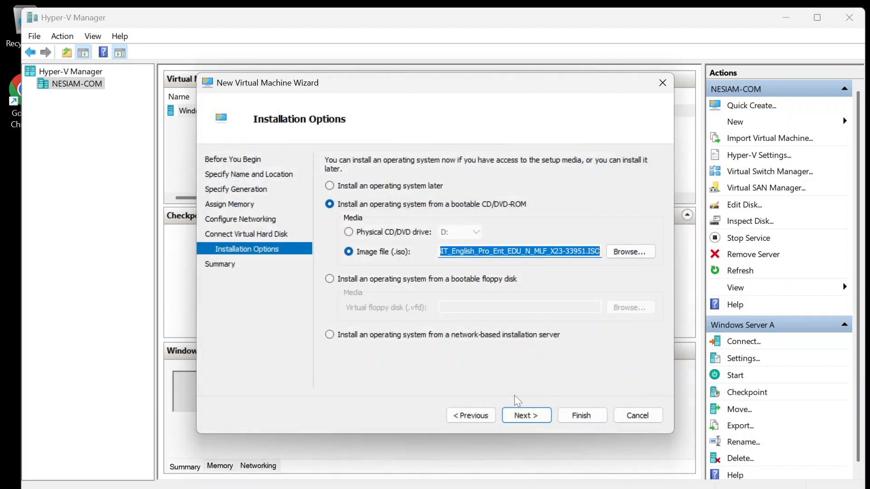
click(531, 414)
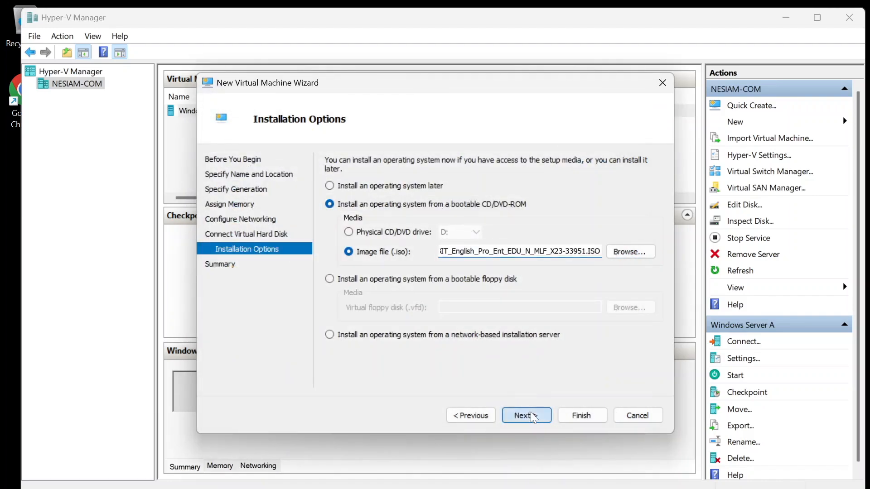
click(592, 420)
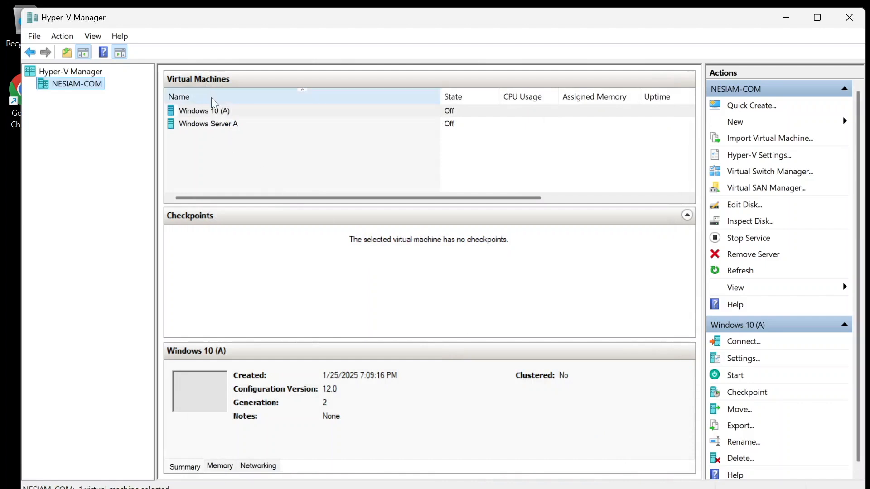
Connect to the Windows 10 (A) virtual machine and start it
right_click(217, 114)
click(233, 122)
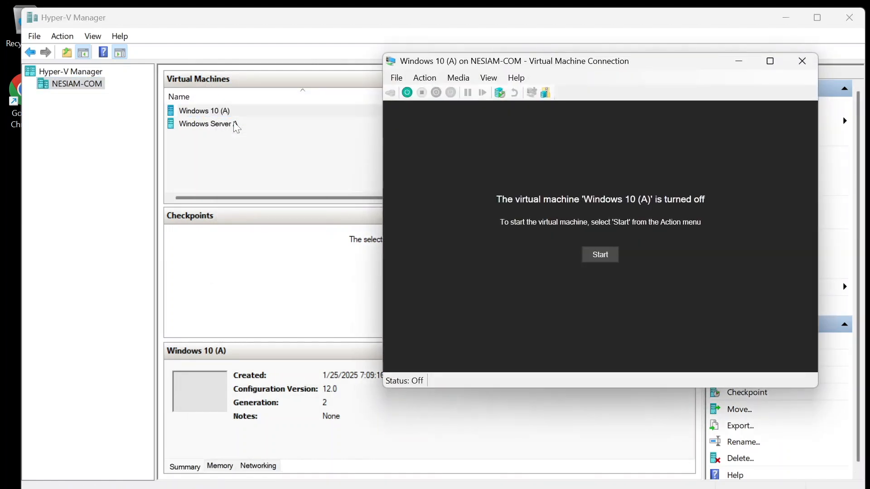
click(607, 261)
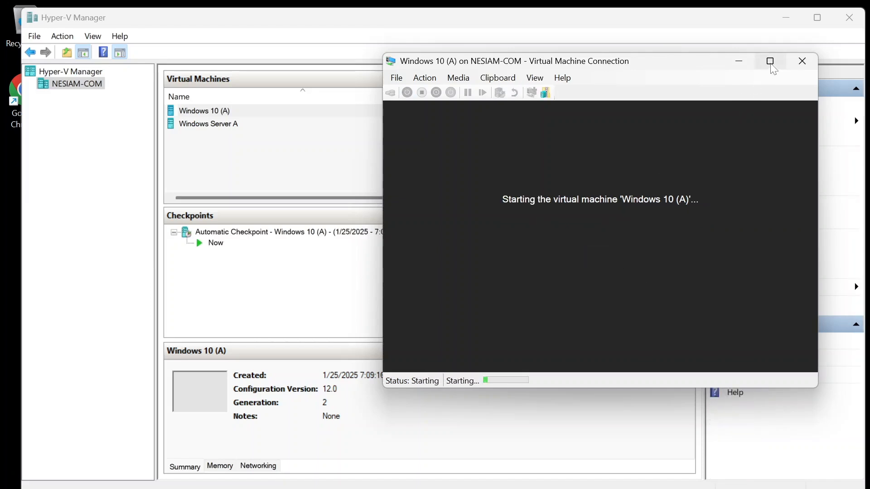
drag(660, 64, 480, 46)
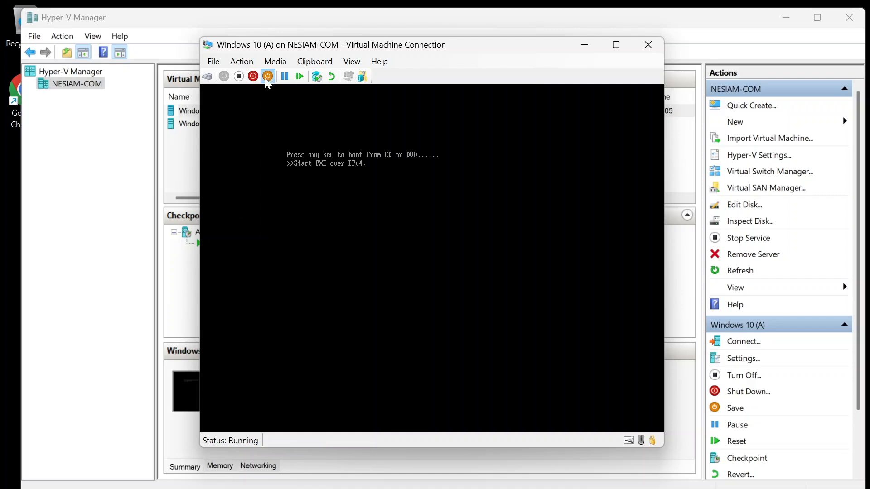
Restart the virtual machine to boot from the installation DVD and begin installing Windows with the default language and keyboard settings
click(214, 80)
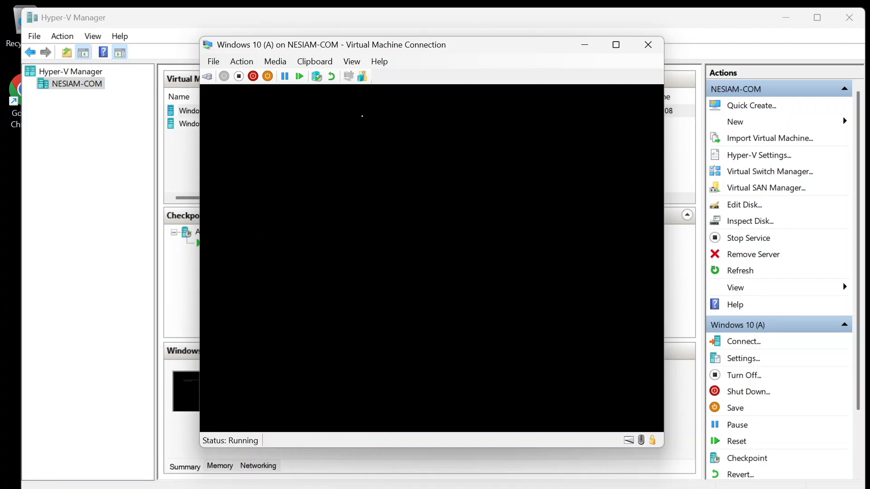
key(Return)
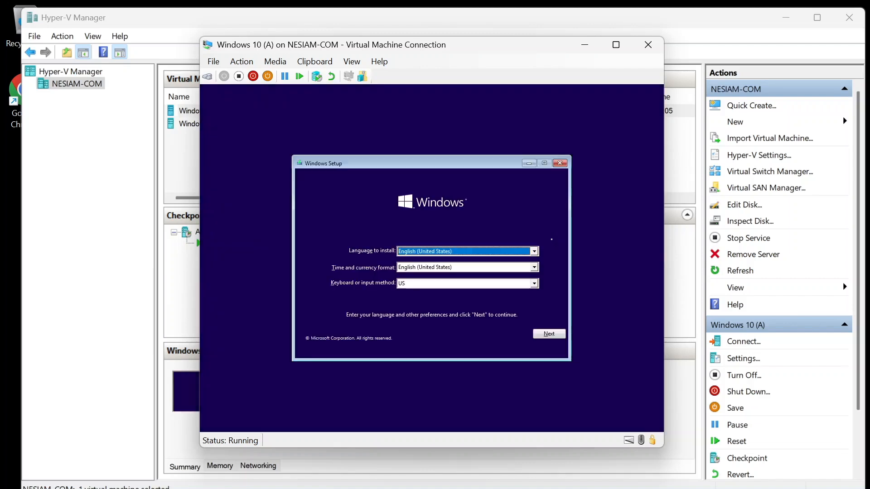
click(549, 334)
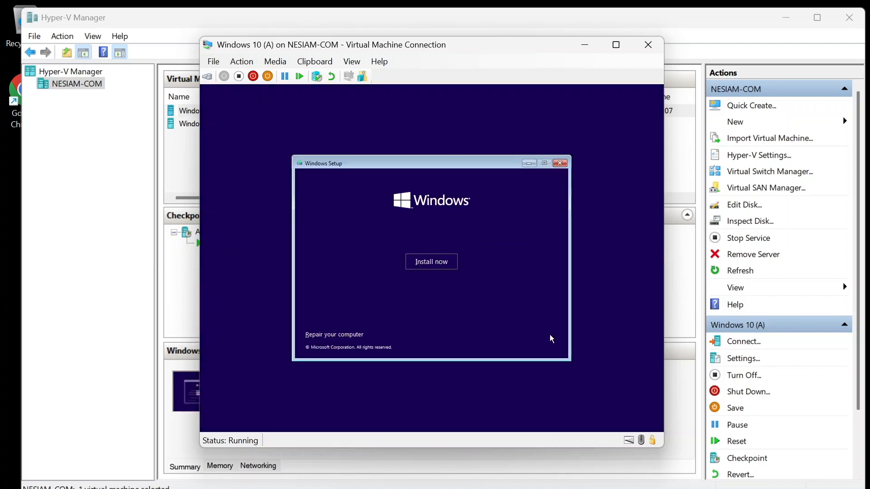
click(442, 264)
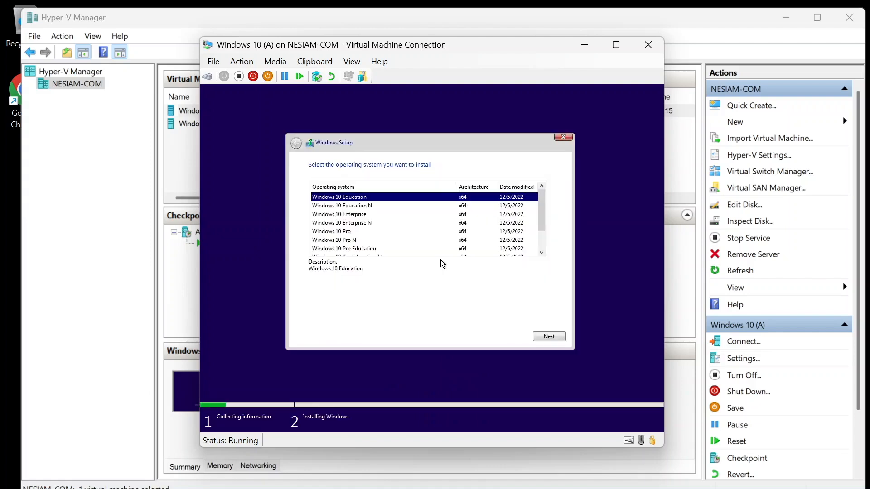
Choose Windows 10 Pro as the operating system to install and continue
click(342, 240)
click(341, 232)
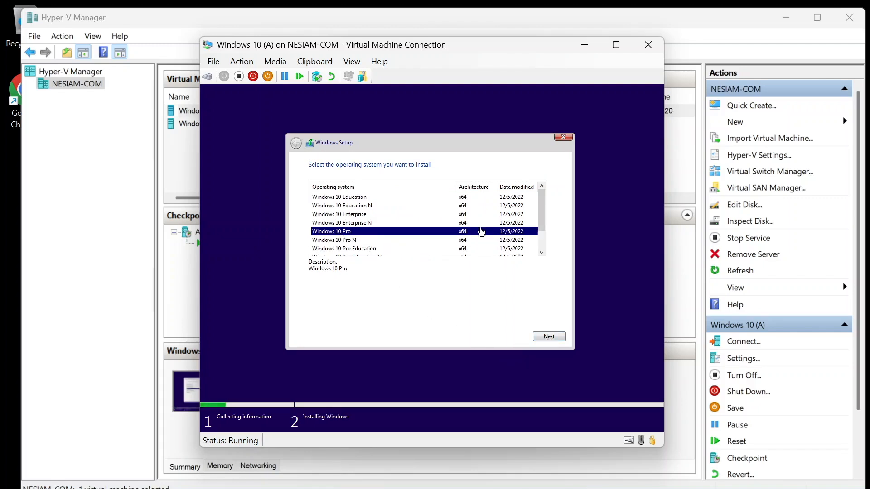
scroll(482, 232, down, 1)
scroll(481, 232, up, 1)
click(549, 337)
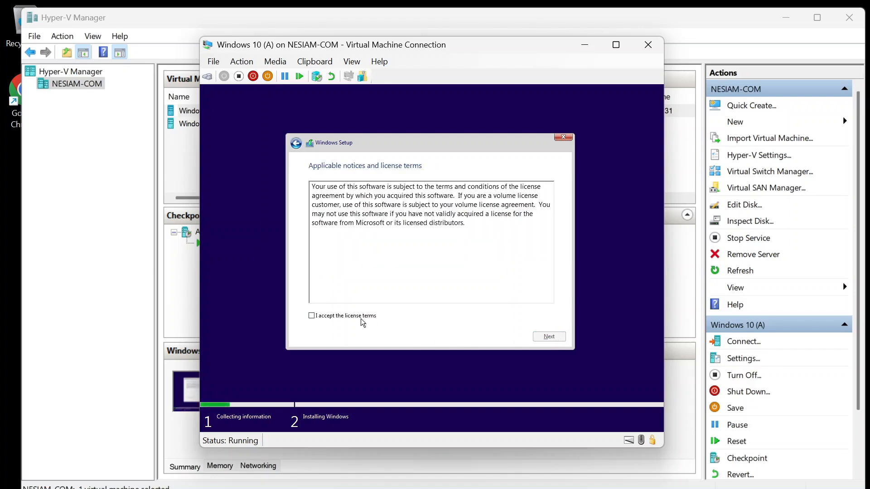
Accept the license terms and choose the custom installation type
click(354, 314)
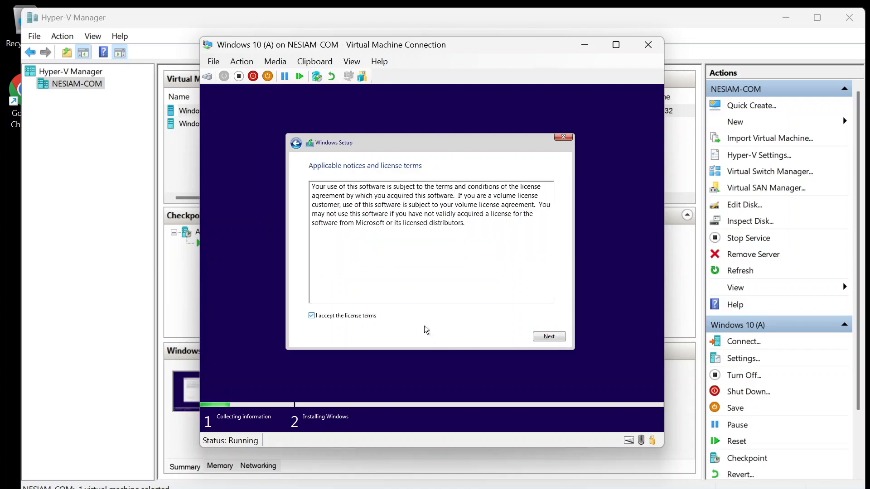
click(548, 340)
click(390, 243)
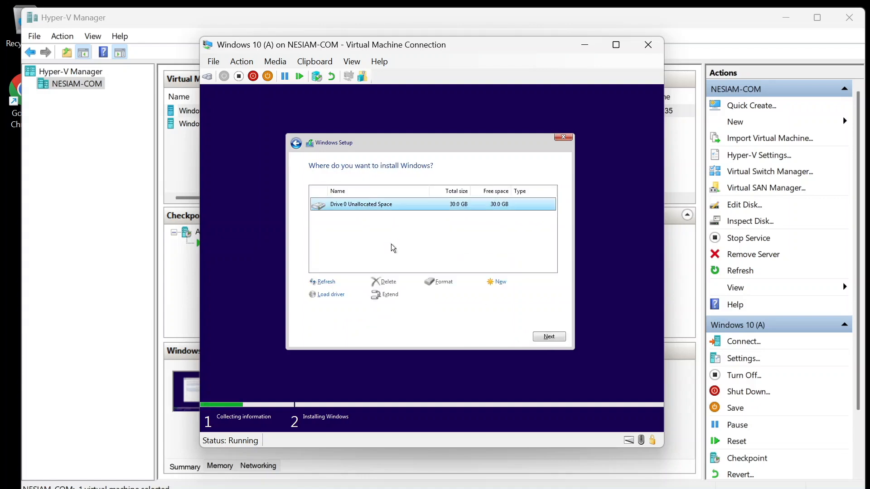
Create a 30720 MB partition from the unallocated space on Drive 0 and install Windows on the primary partition
click(500, 283)
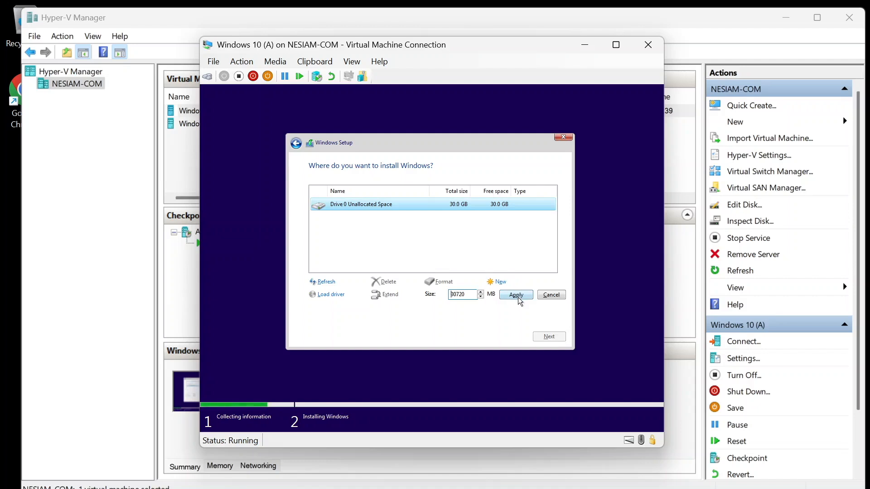
click(516, 295)
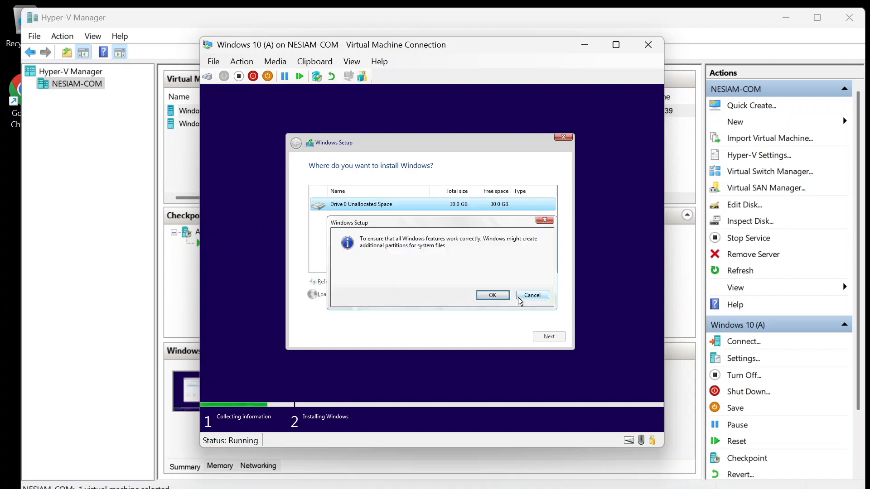
click(488, 297)
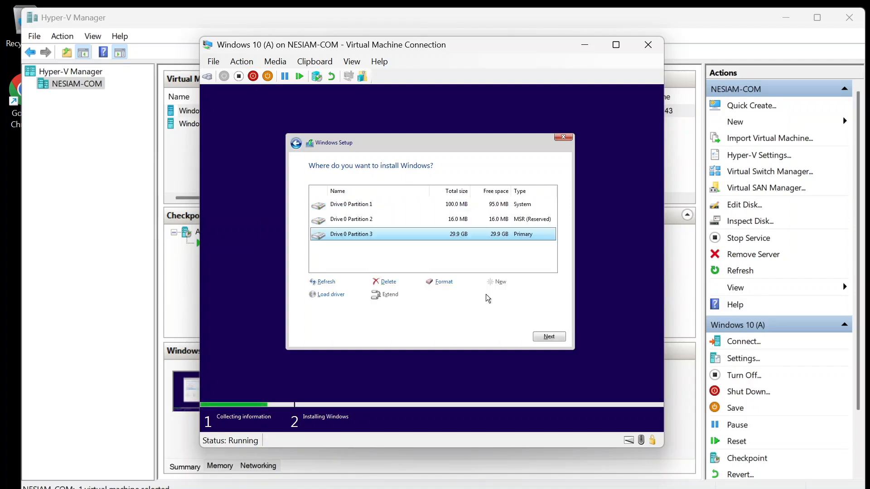
click(550, 336)
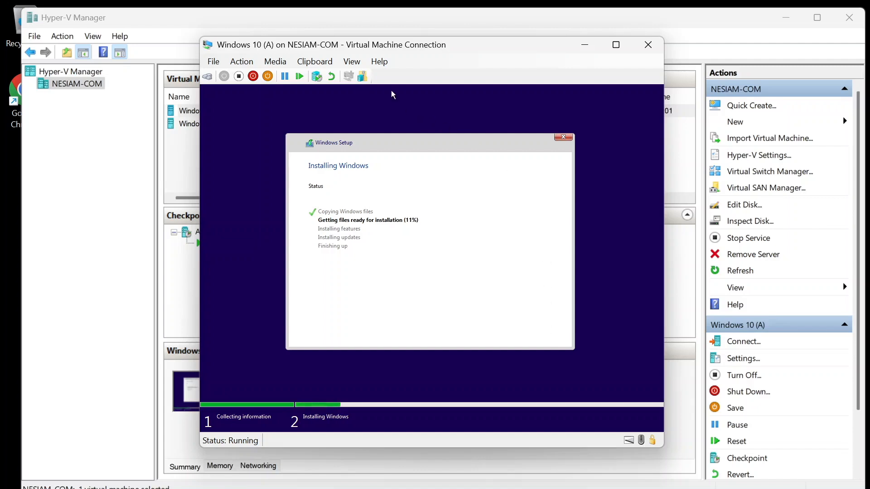
Set the zoom level of the virtual machine's connection window to 125%
click(352, 62)
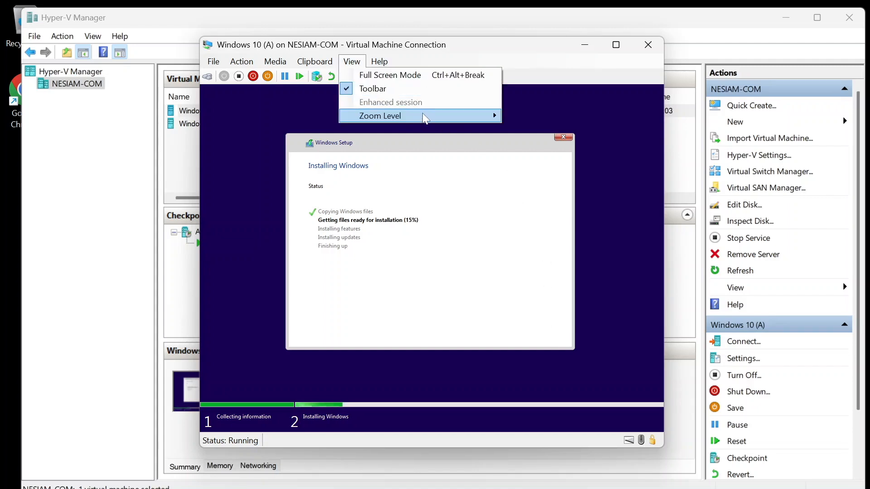
mouse_move(425, 118)
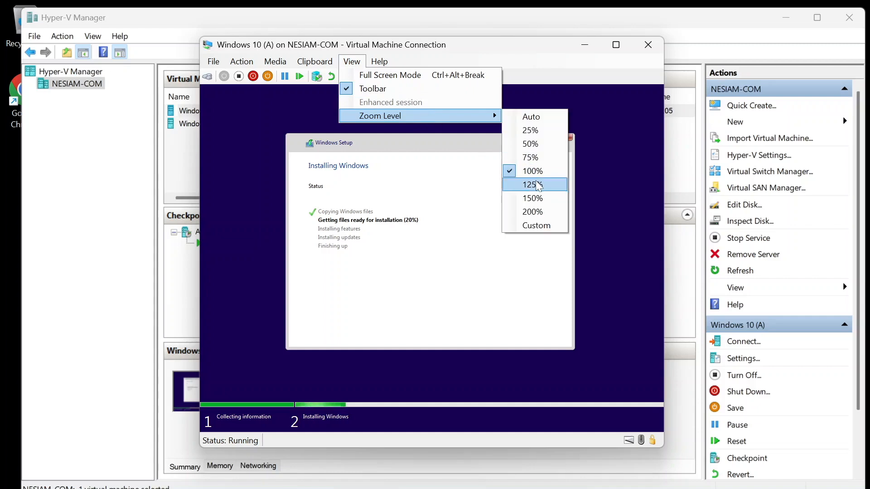
click(536, 183)
drag(472, 41, 455, 22)
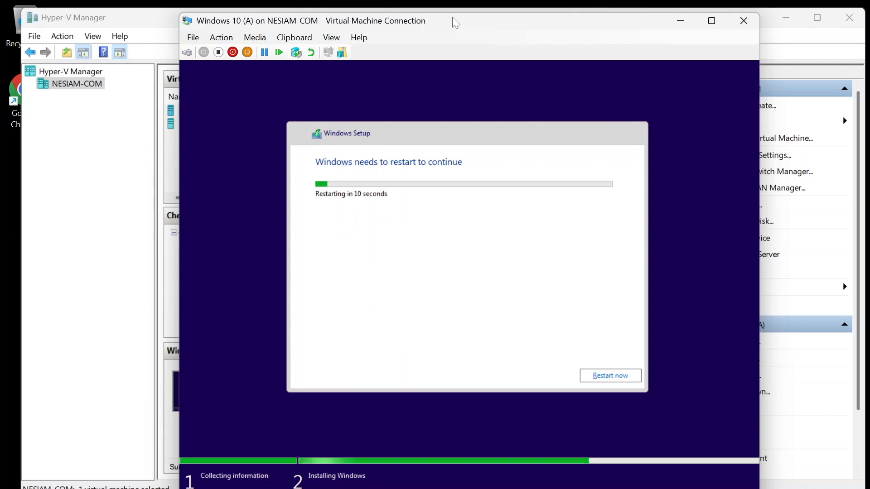
Restart Windows Setup immediately, and once it has rebooted, shut down the virtual machine's operating system
click(612, 375)
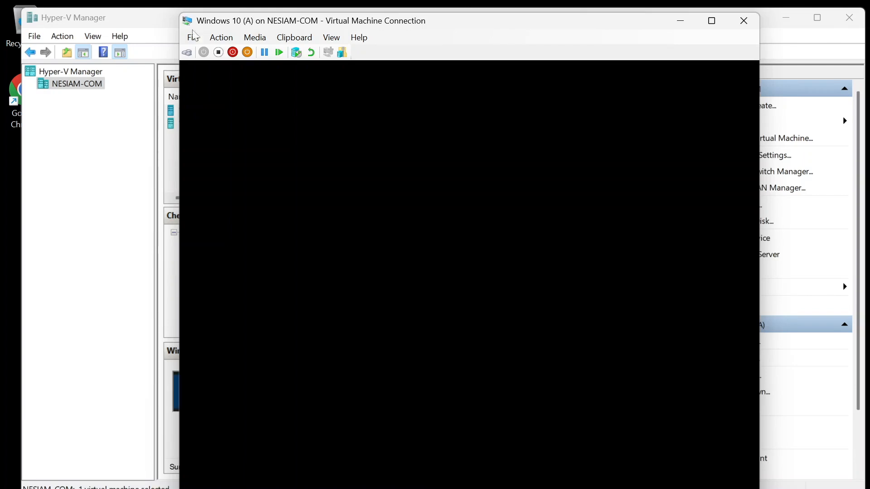
click(235, 61)
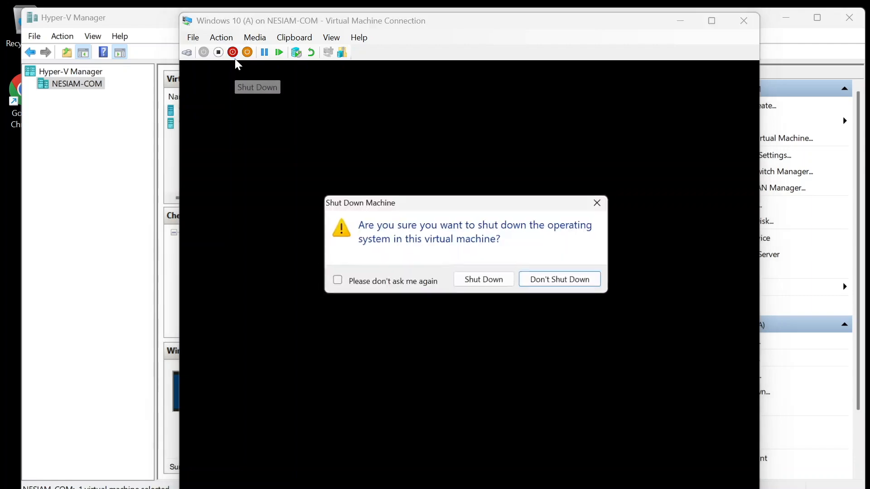
click(476, 285)
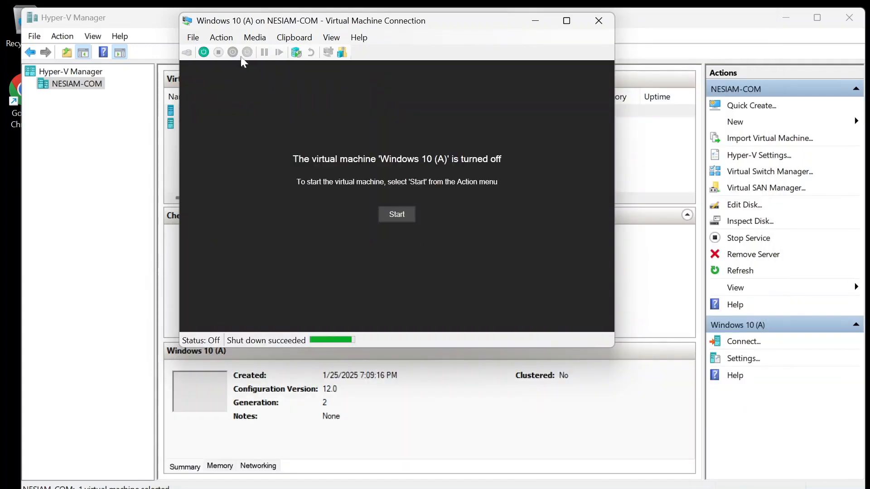
Set the Windows 10 (A) virtual machine's RAM to 12000 MB in its settings and apply the change
click(197, 37)
click(212, 51)
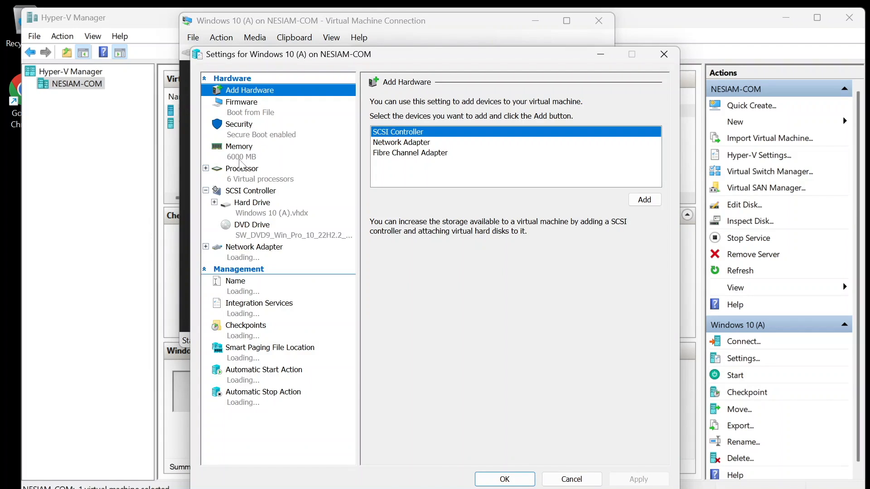
click(241, 157)
drag(495, 117, 489, 117)
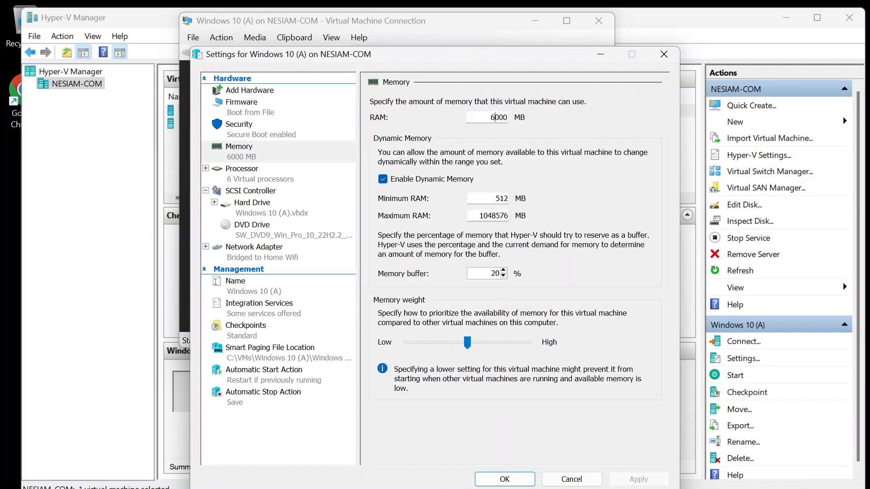
key(BackSpace)
text(12)
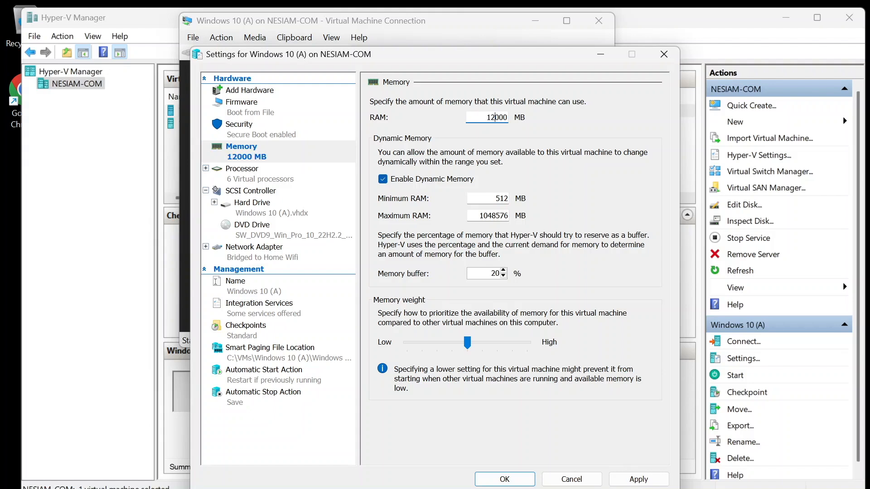
click(639, 479)
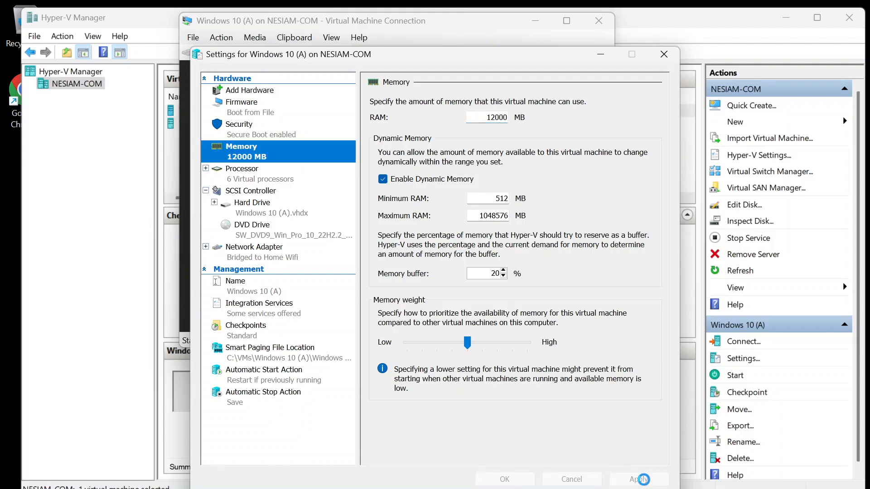
Set the number of virtual processors to 4, apply the change and close the virtual machine's settings
click(258, 180)
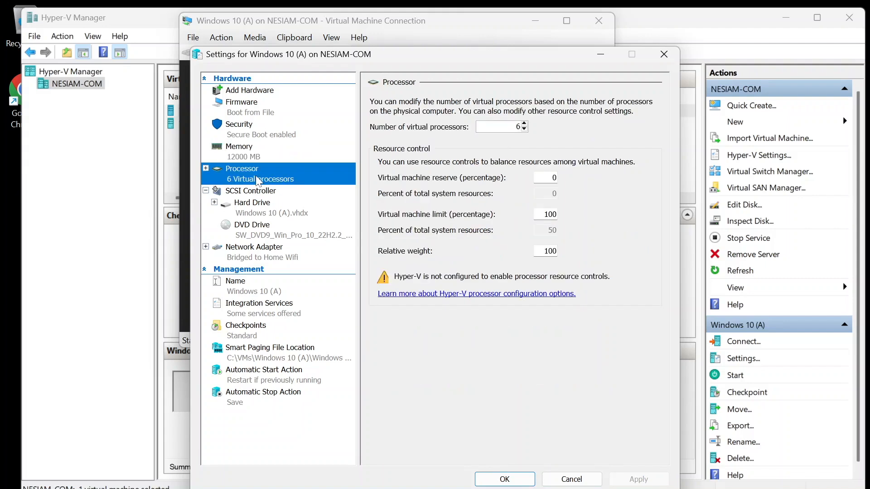
click(524, 129)
click(524, 129)
click(524, 129)
click(525, 124)
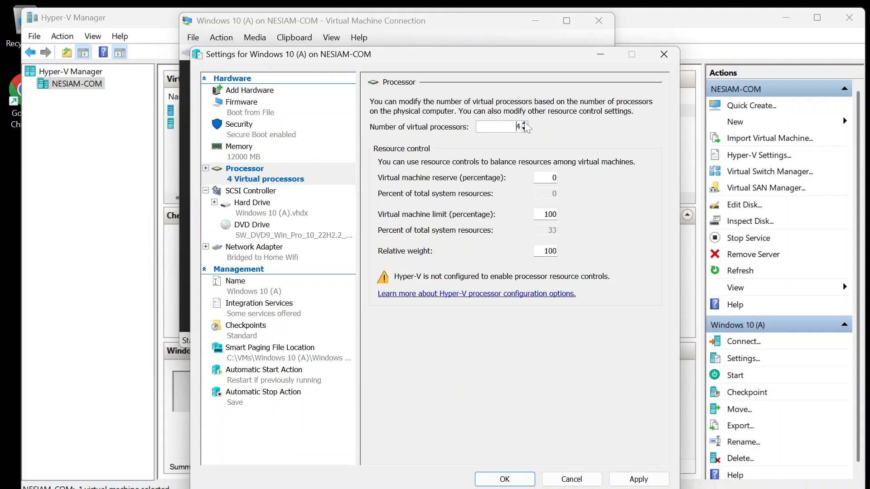
click(651, 481)
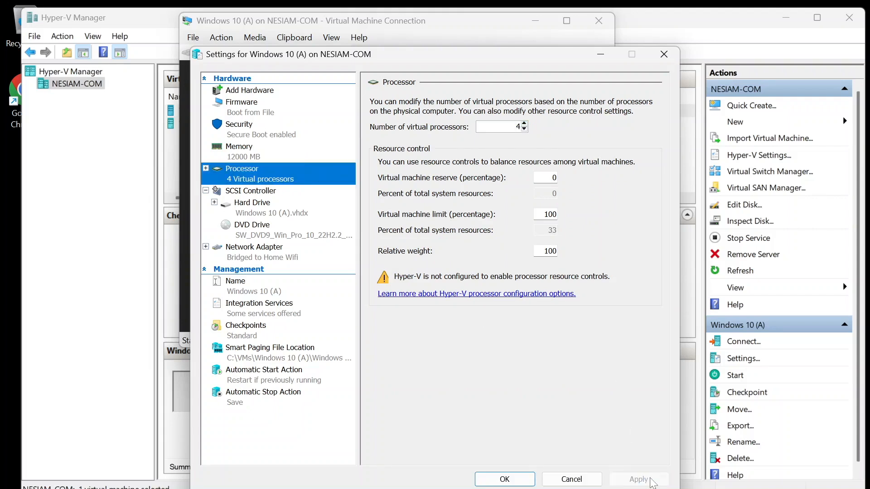
click(504, 479)
Start the virtual machine and complete the basic setup with the United States region and US keyboard layout, skipping a second layout
click(403, 216)
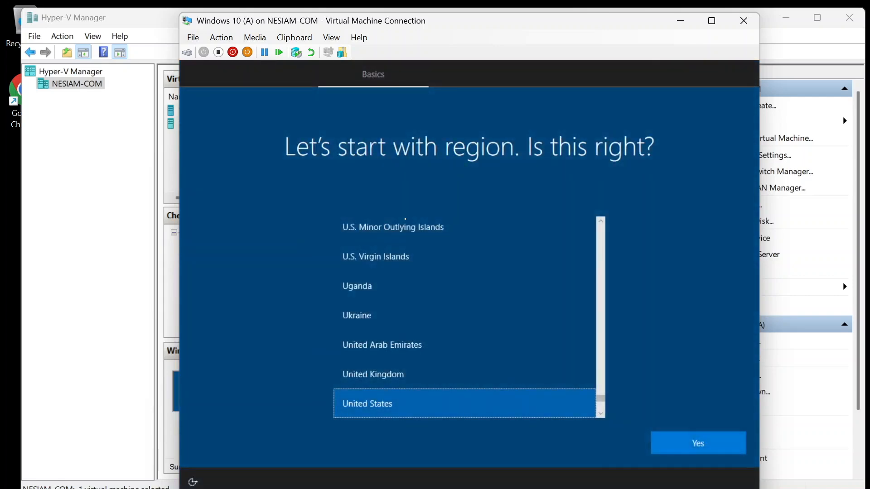
click(709, 452)
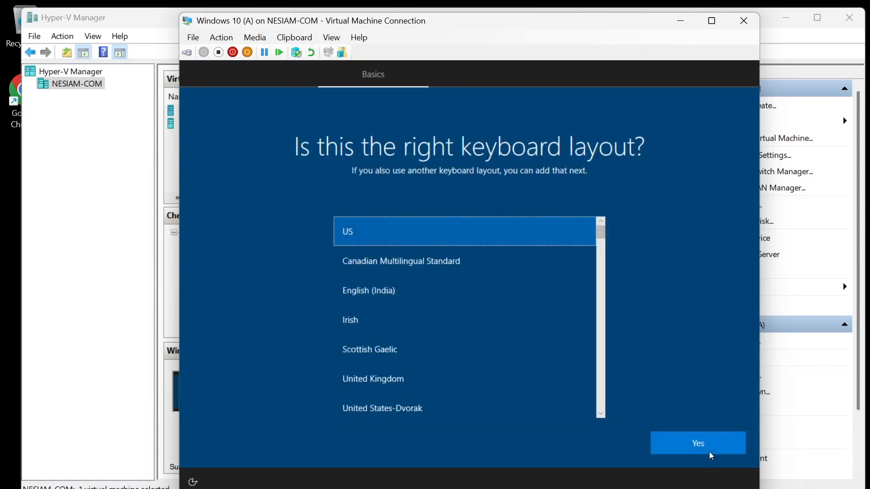
click(701, 442)
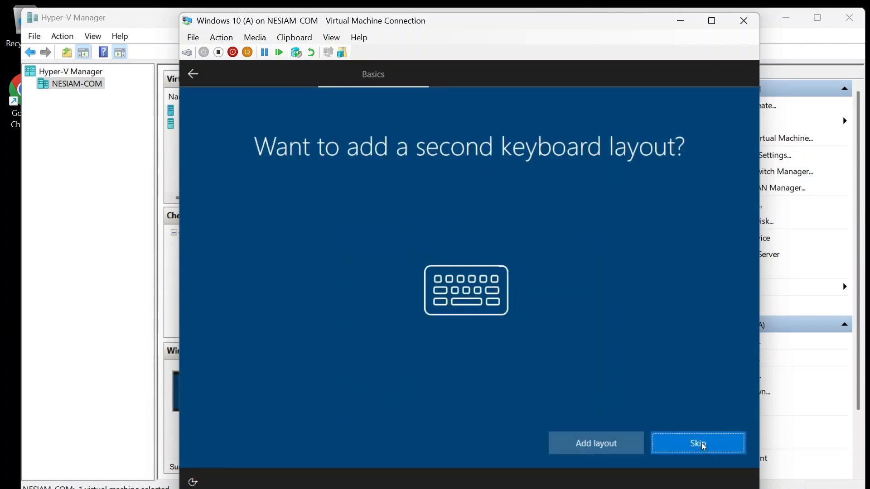
click(702, 444)
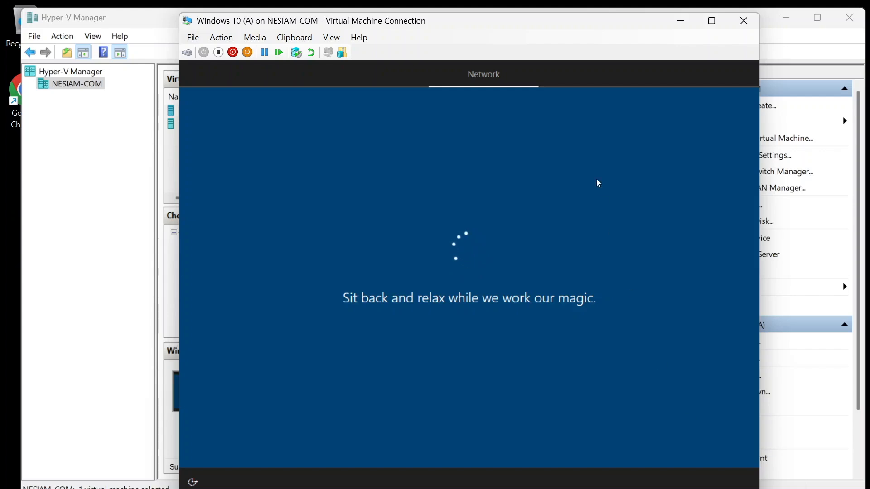
drag(553, 24, 555, 19)
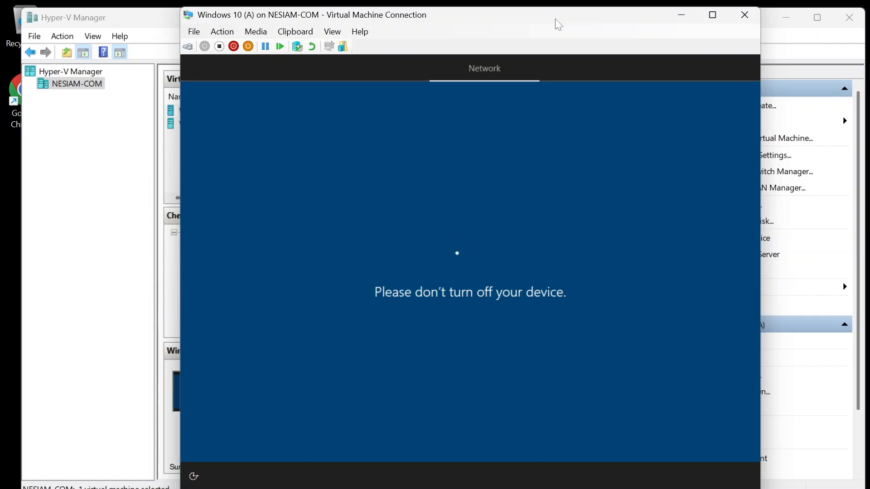
click(343, 34)
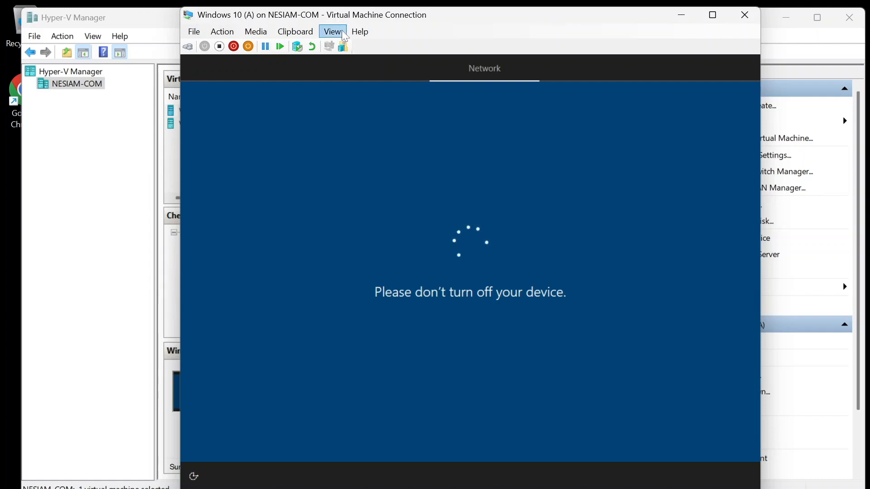
mouse_move(302, 35)
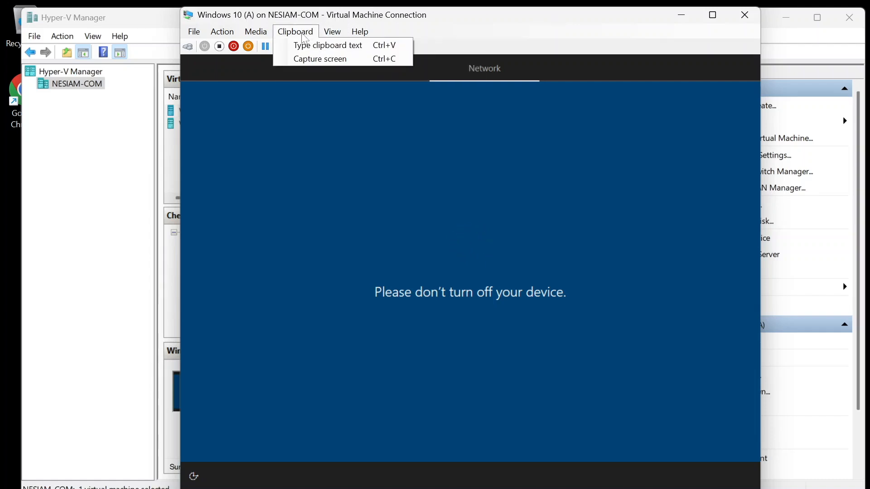
mouse_move(261, 34)
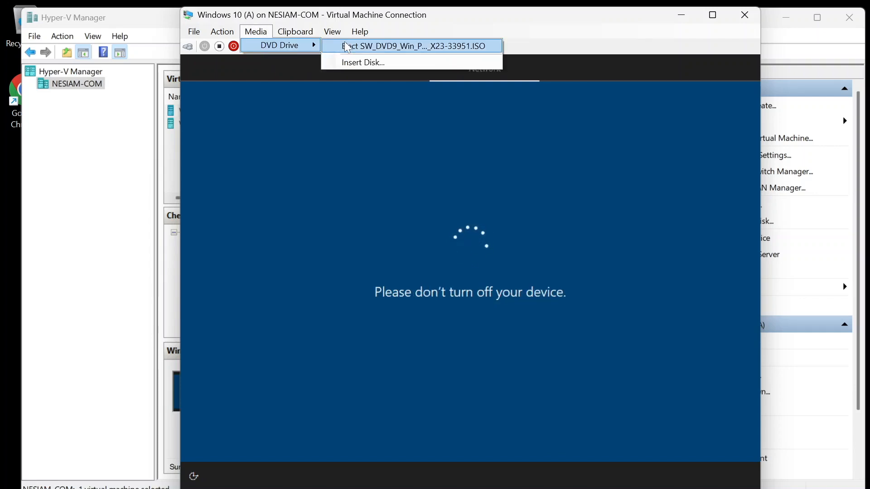
mouse_move(221, 36)
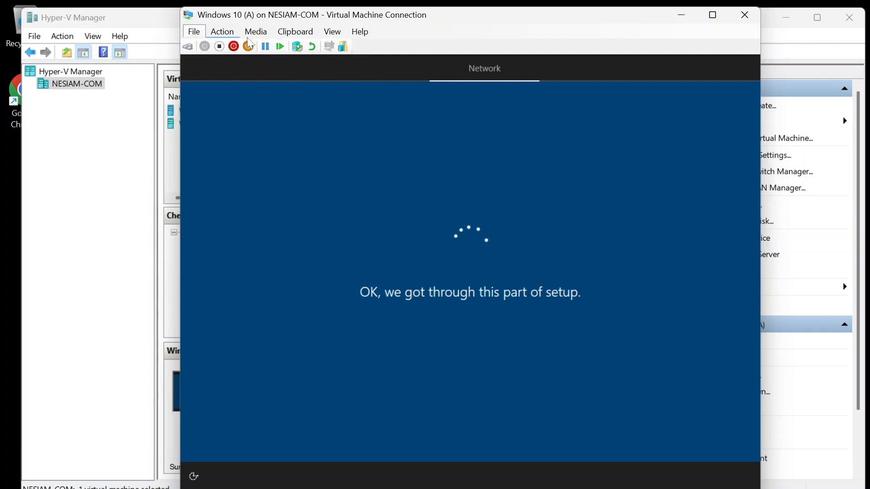
click(470, 17)
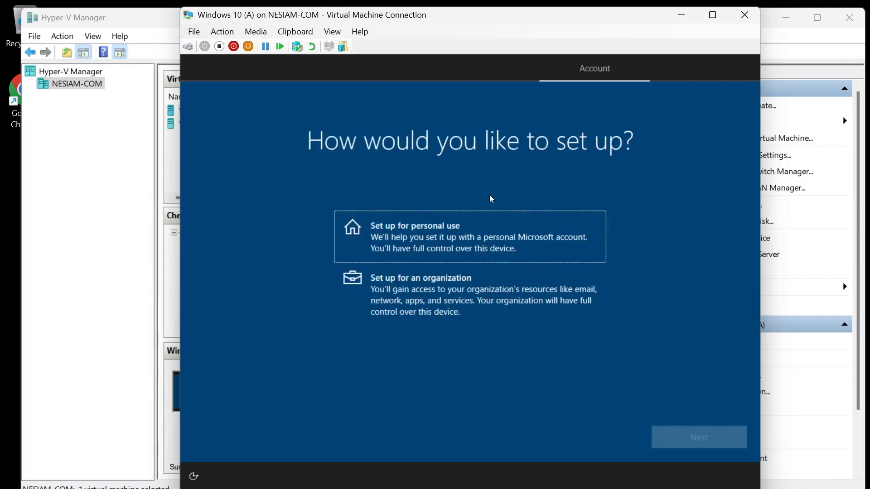
Set up the device for an organization with domain join instead, creating a local account named User with a blank password
click(482, 292)
click(690, 445)
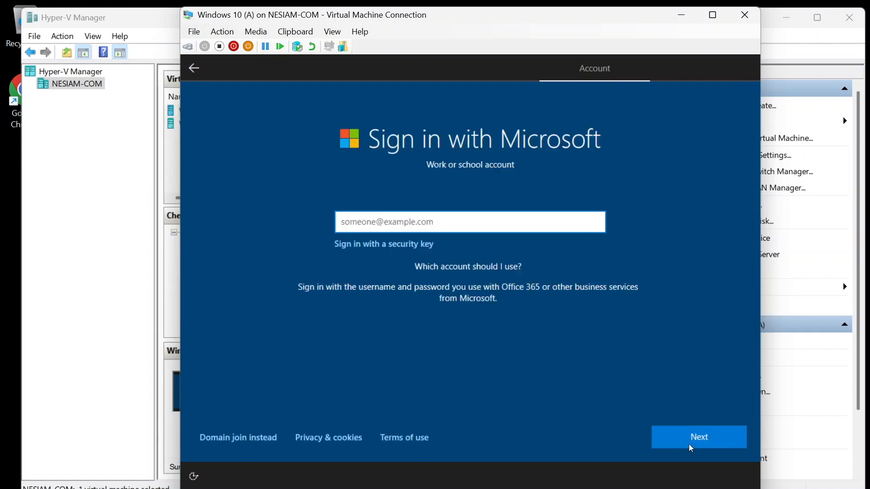
click(235, 438)
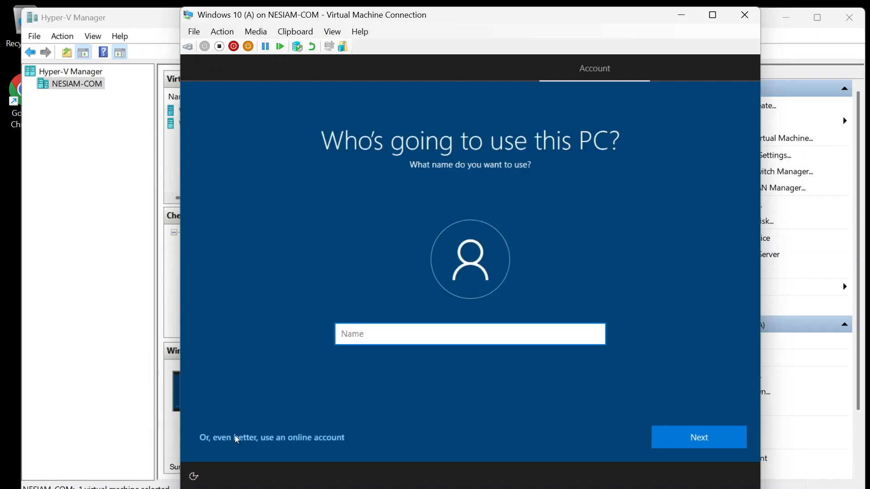
text(User)
click(714, 442)
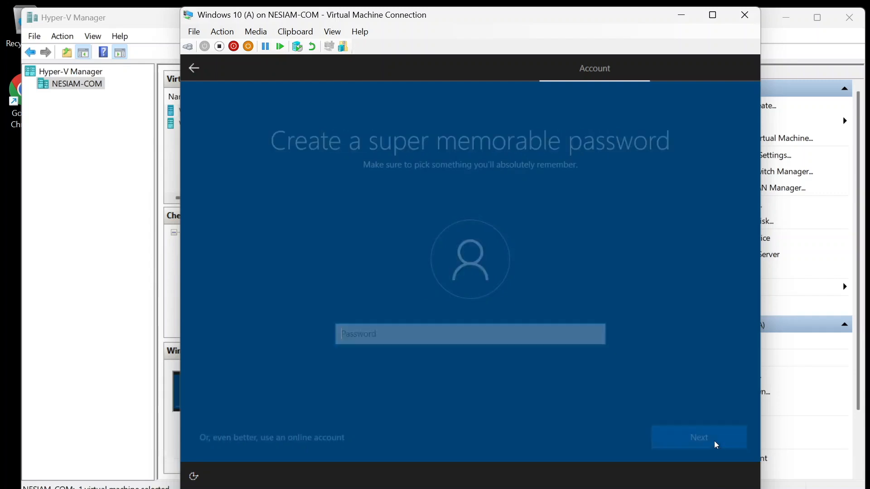
click(714, 442)
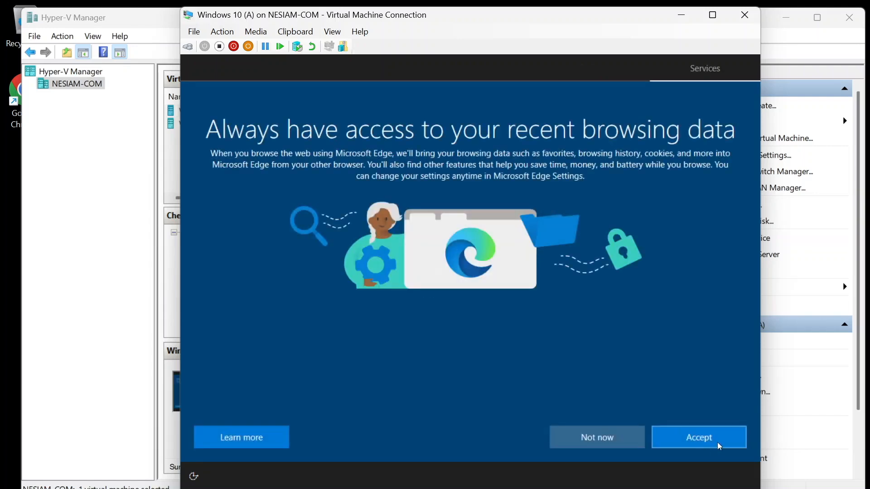
Decline Microsoft Edge's browsing data access, turn off all six privacy settings from Location to Advertising ID, and accept them
click(611, 439)
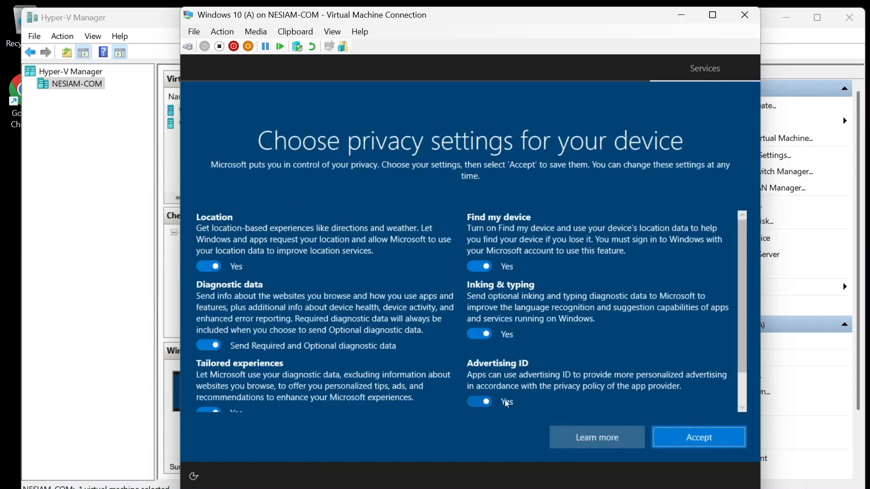
click(480, 401)
click(480, 334)
click(480, 267)
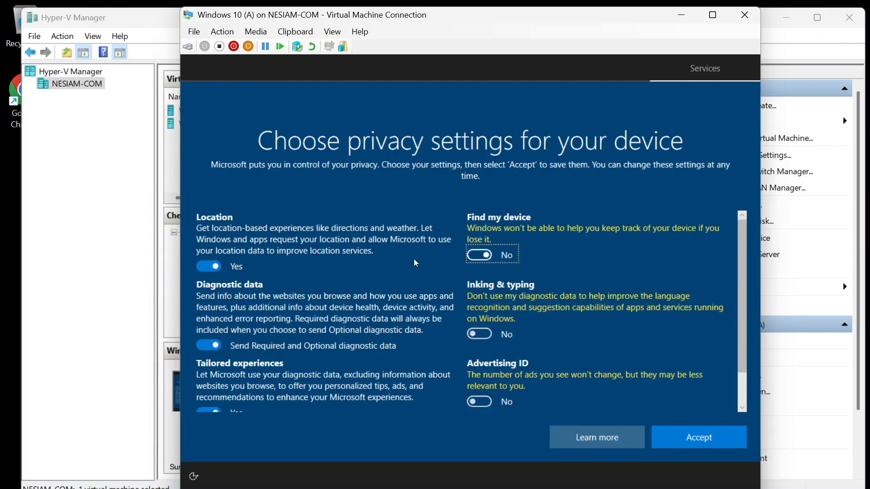
click(207, 266)
click(208, 335)
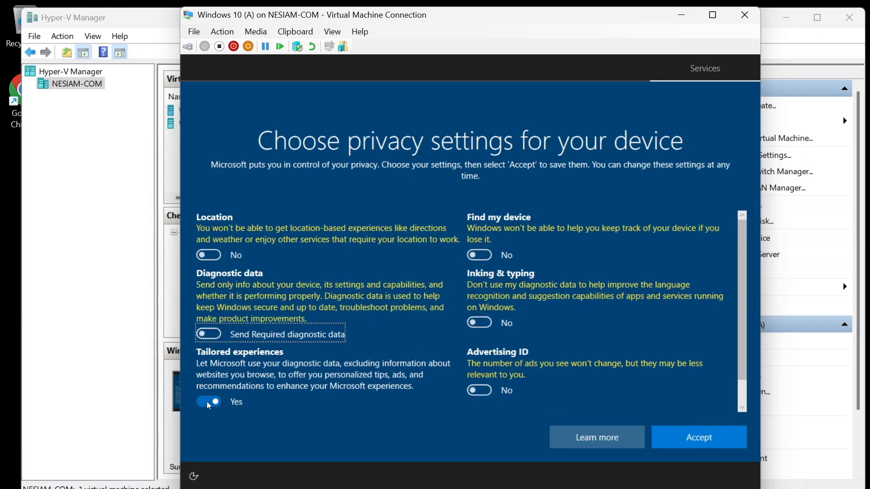
click(207, 402)
scroll(208, 405, down, 1)
click(685, 448)
click(690, 444)
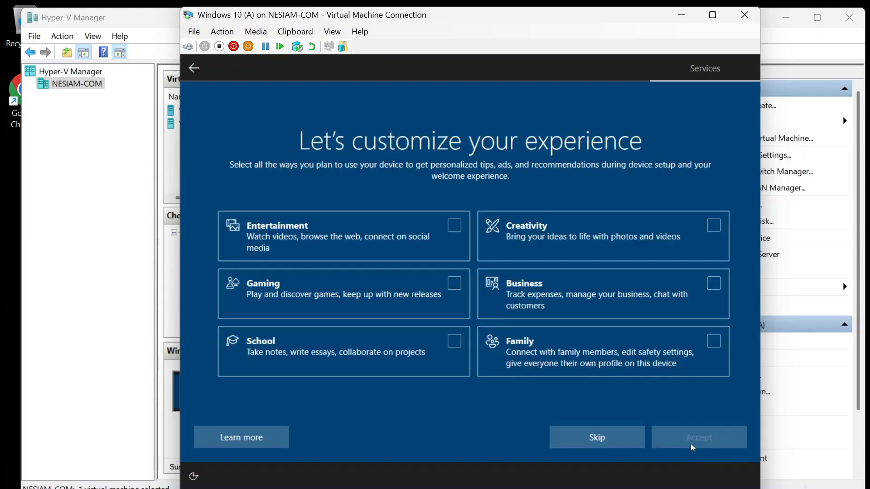
Skip the experience customization page and decline Cortana for now
click(603, 437)
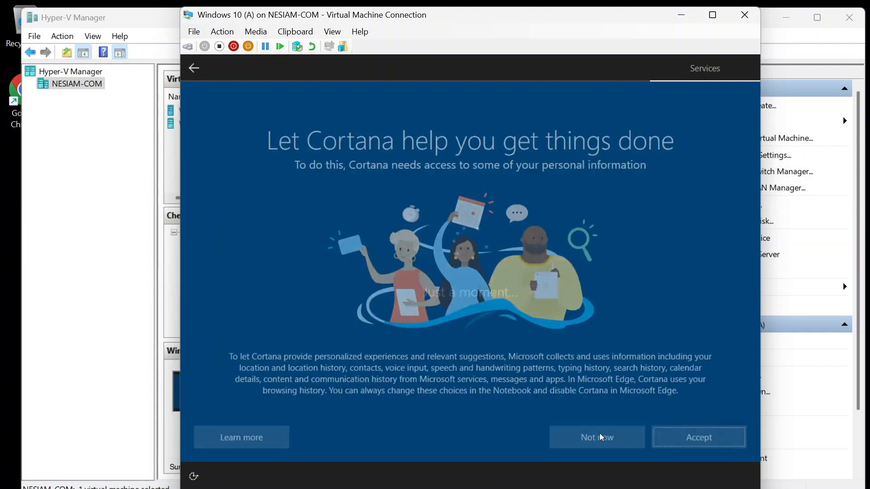
click(590, 436)
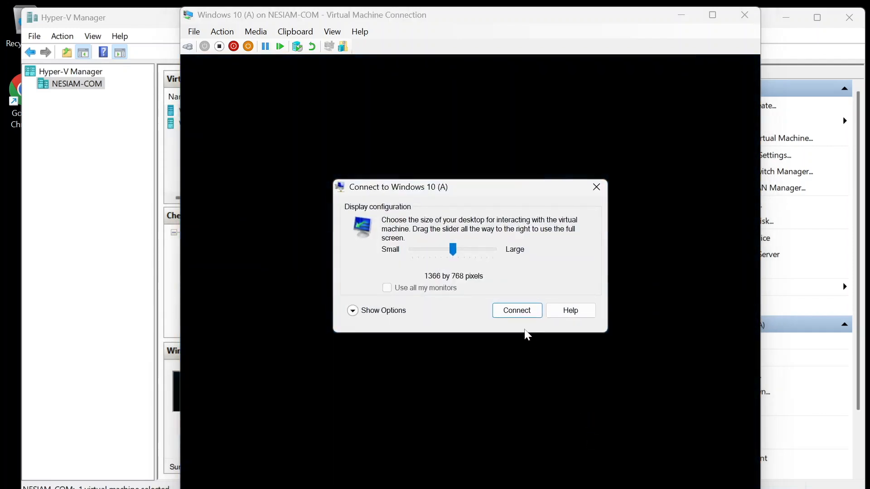
Connect to Windows 10 (A) at 1366 by 768 pixels, sign in as User and show the session full screen
click(518, 317)
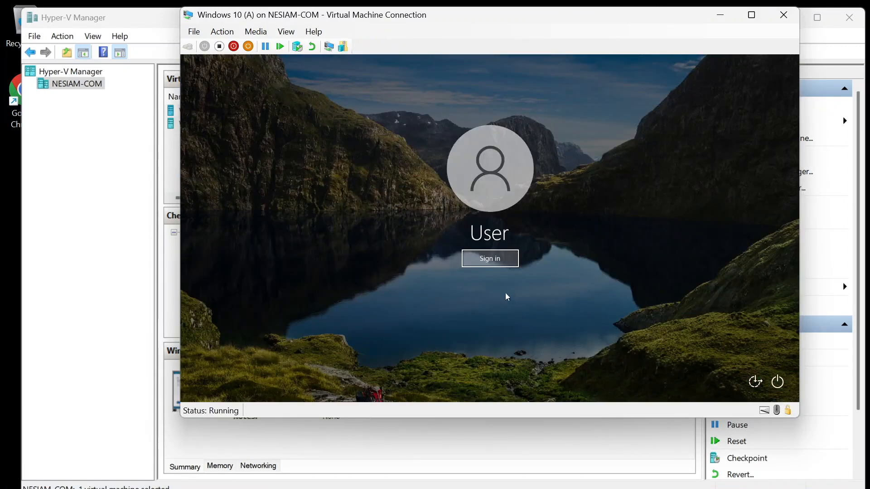
click(499, 259)
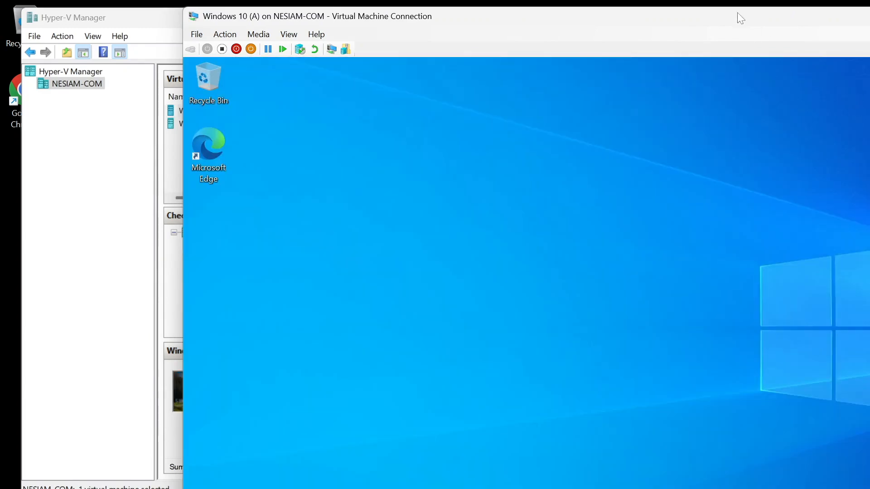
double_click(732, 16)
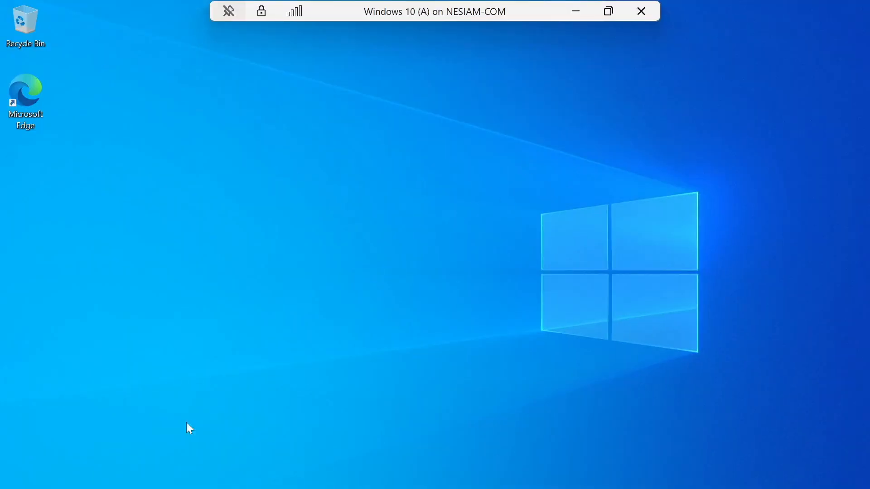
Open the Local Users and Groups console by running lusrmgr.msc in the virtual machine
key(super+x)
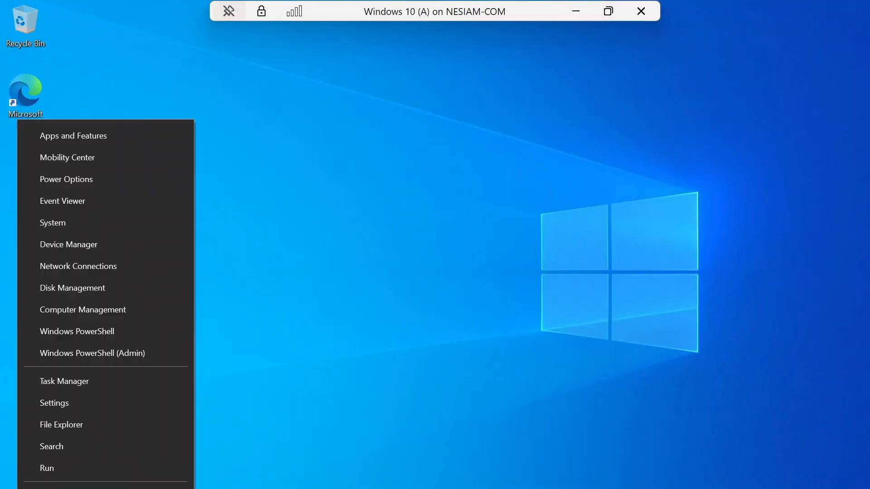
click(45, 474)
text(lusrmgr.msc)
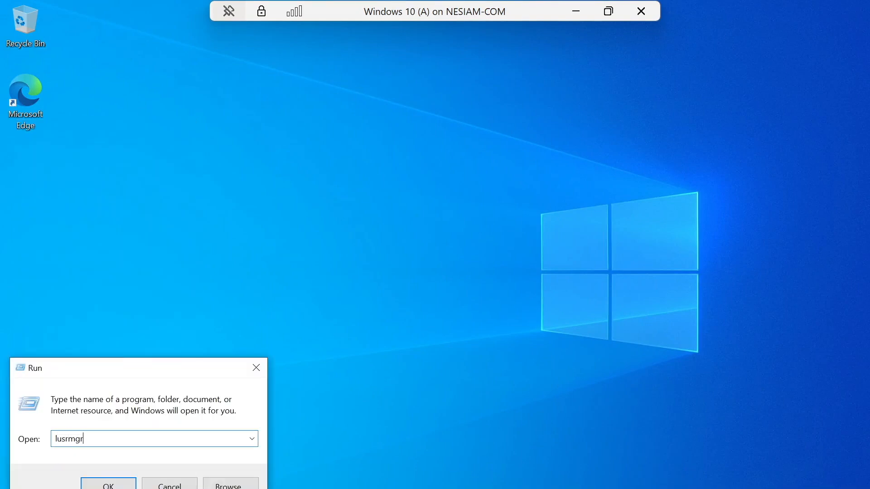
key(Return)
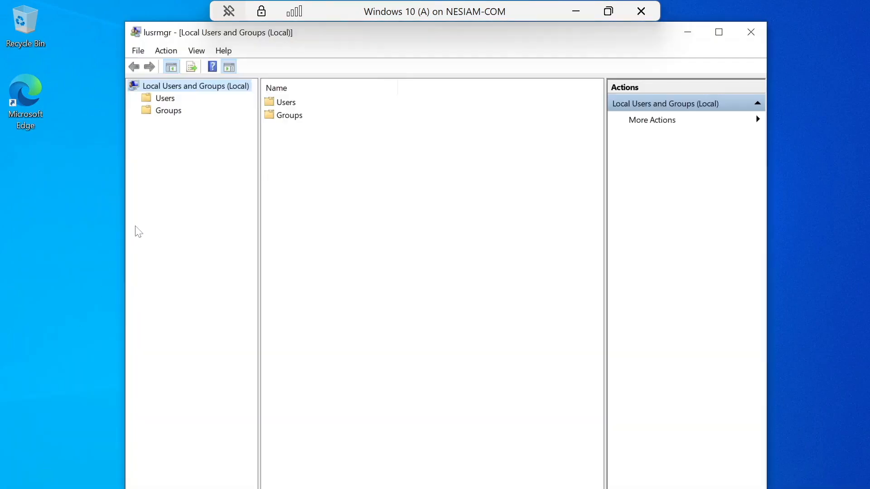
Examine the local user accounts and the members of the Administrators group, and close the console
click(165, 98)
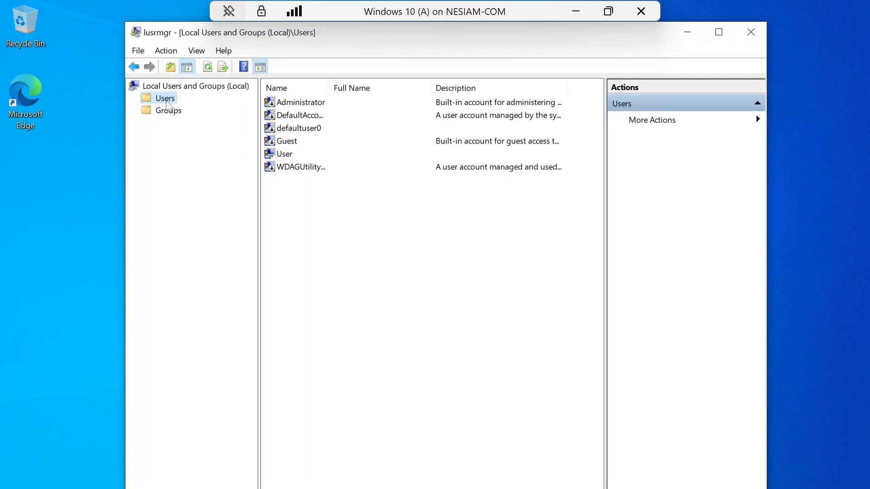
click(178, 112)
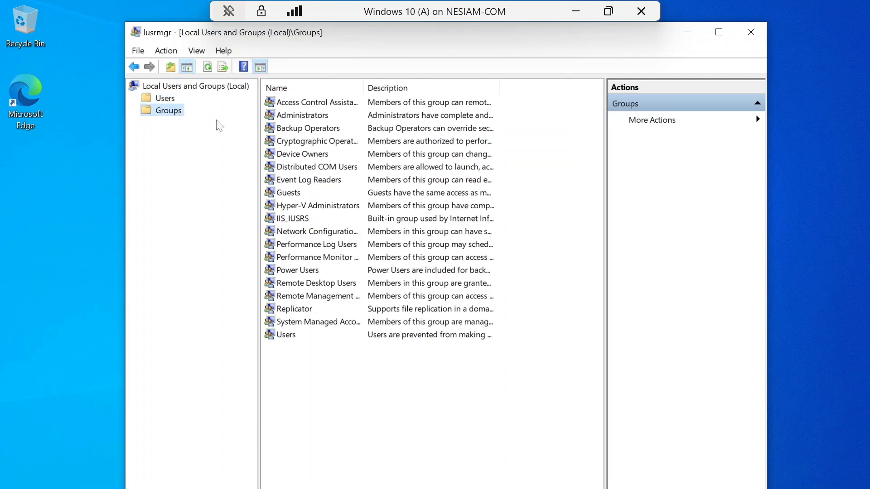
double_click(295, 117)
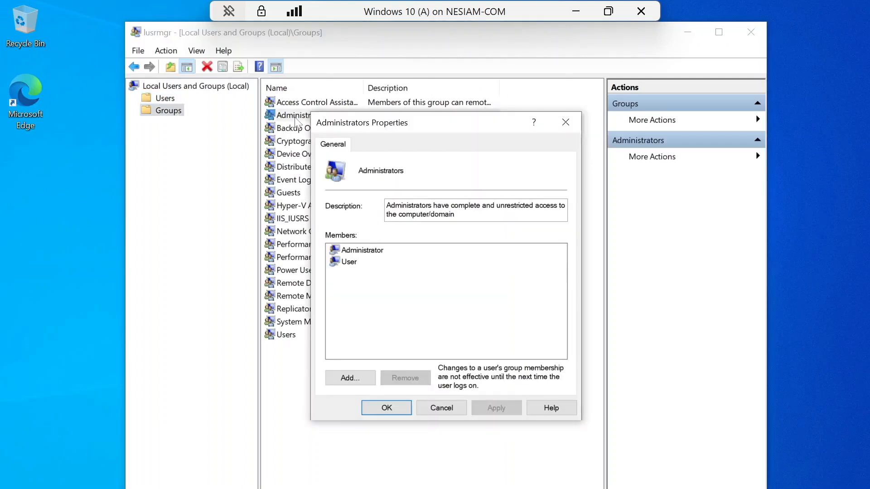
click(561, 123)
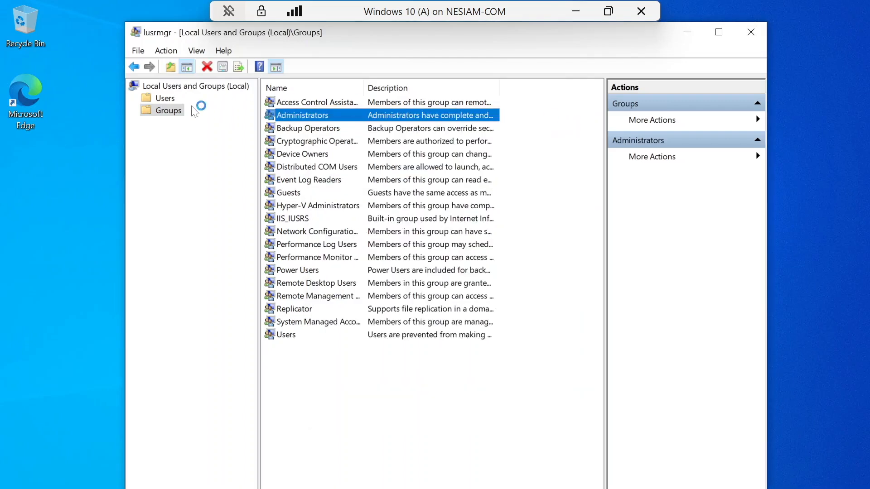
click(171, 100)
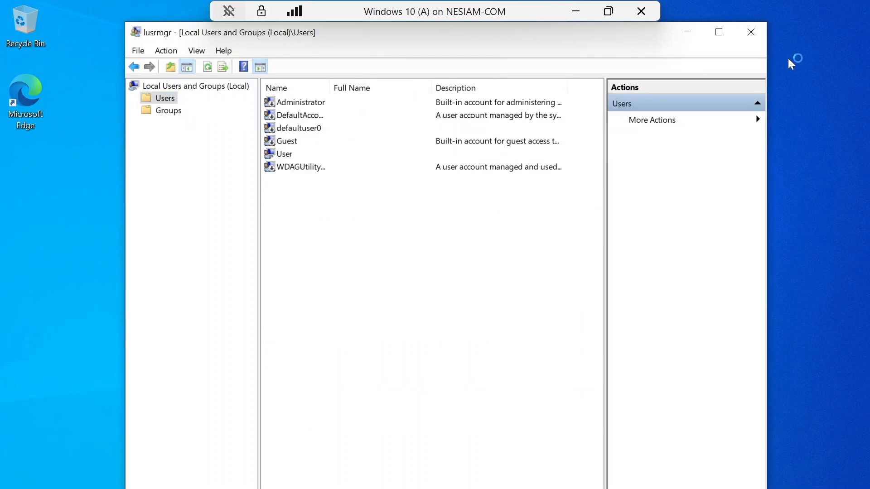
click(765, 33)
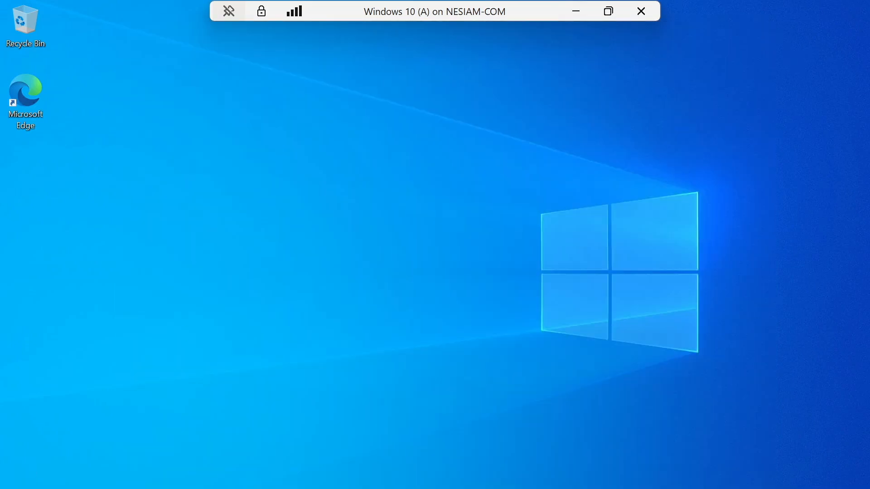
Open Windows Update under Update & Security in the virtual machine's Settings and check for updates
click(21, 478)
click(15, 458)
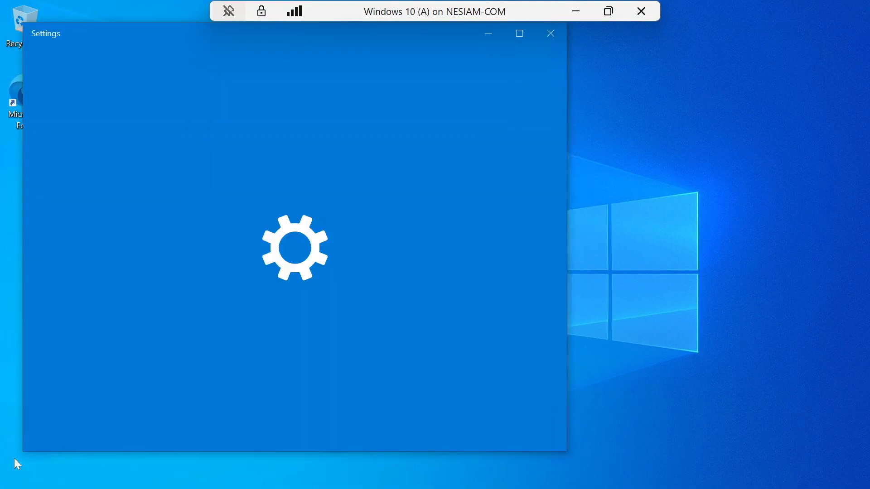
scroll(320, 346, down, 8)
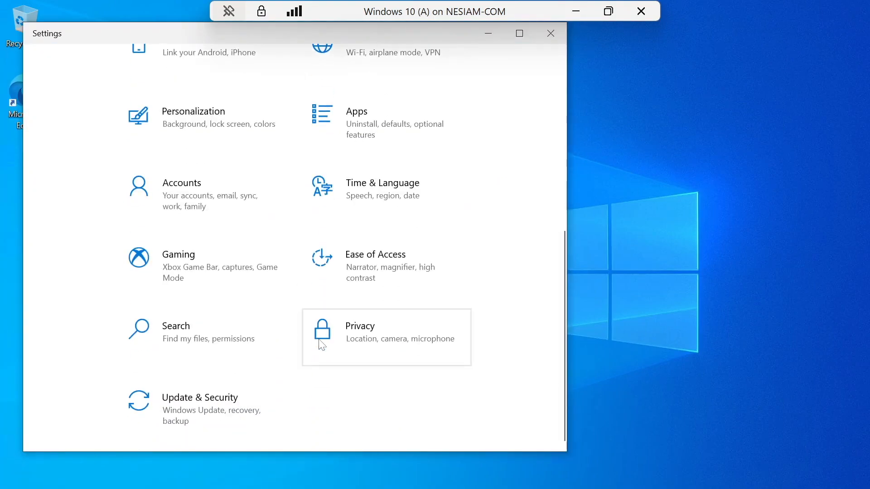
click(227, 406)
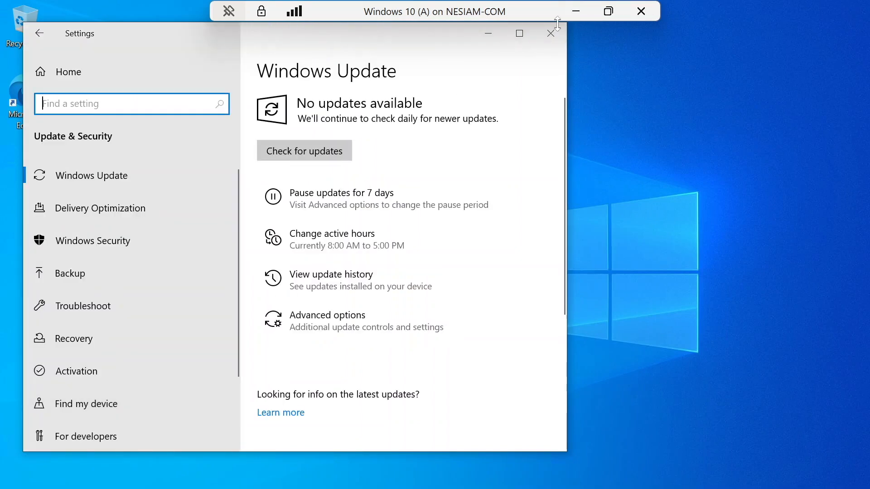
click(304, 154)
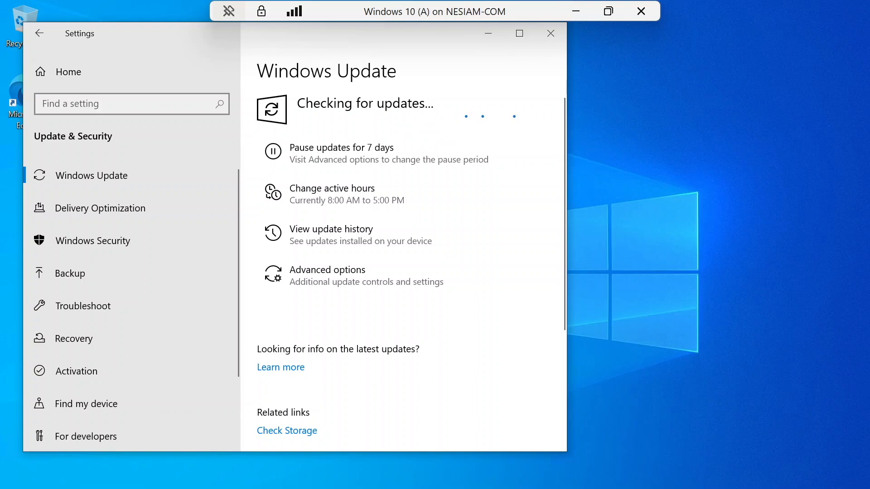
Rename the virtual machine's PC to Windows10A from its system information page and postpone the restart
key(super+x)
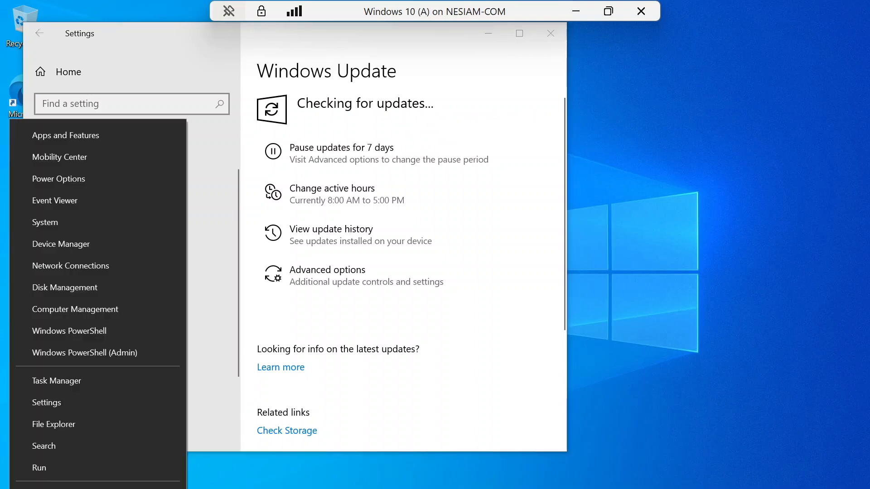
click(52, 227)
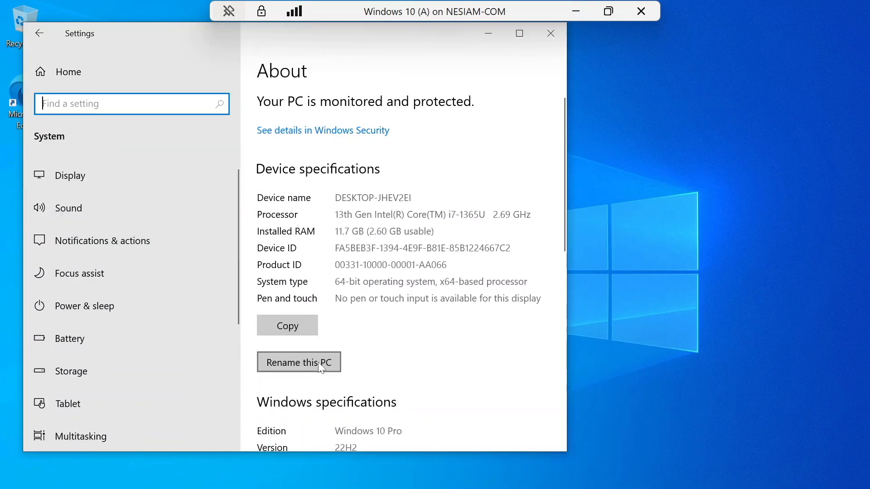
click(319, 363)
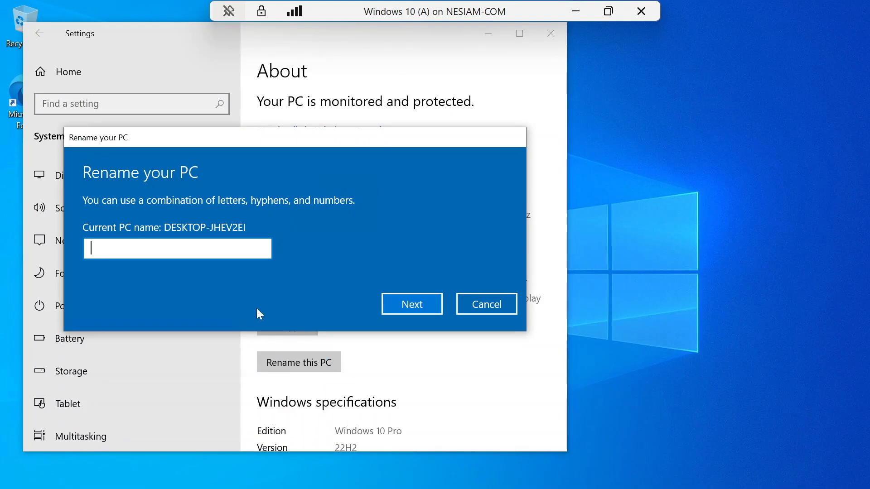
text(Windows10A)
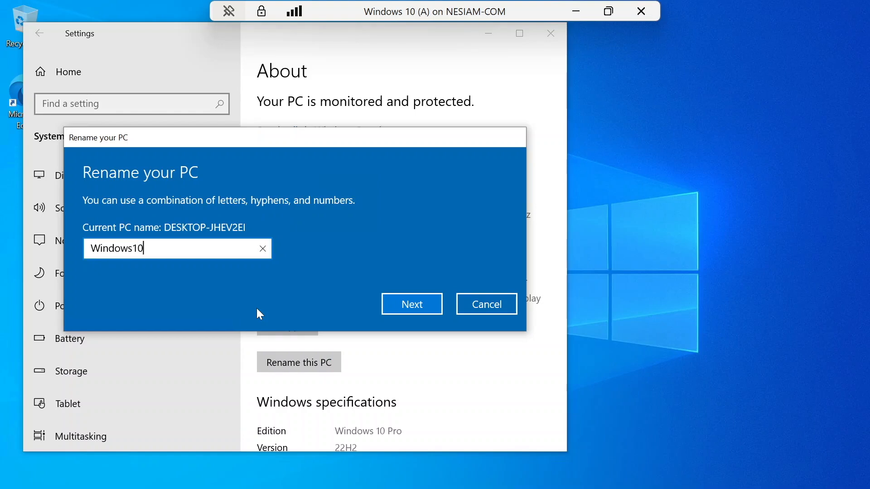
click(421, 307)
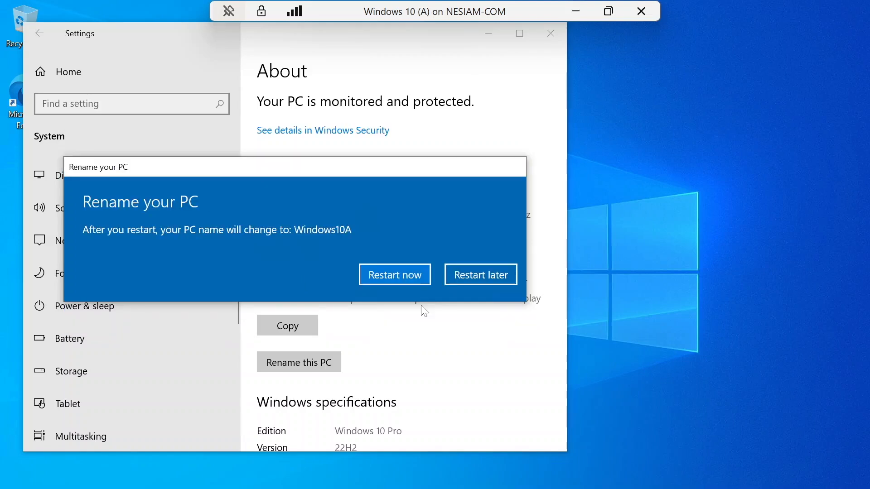
click(475, 275)
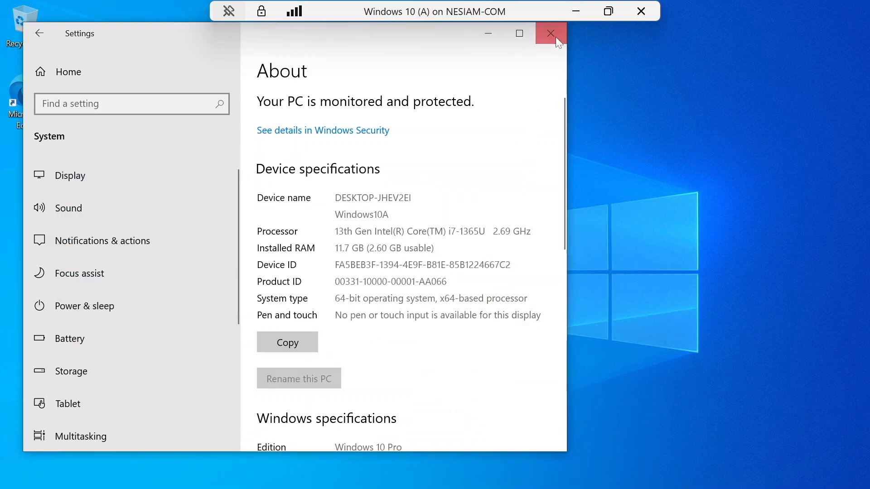
Close the system information page and reopen Windows Update under Update & Security to review the progress of the listed updates
click(550, 34)
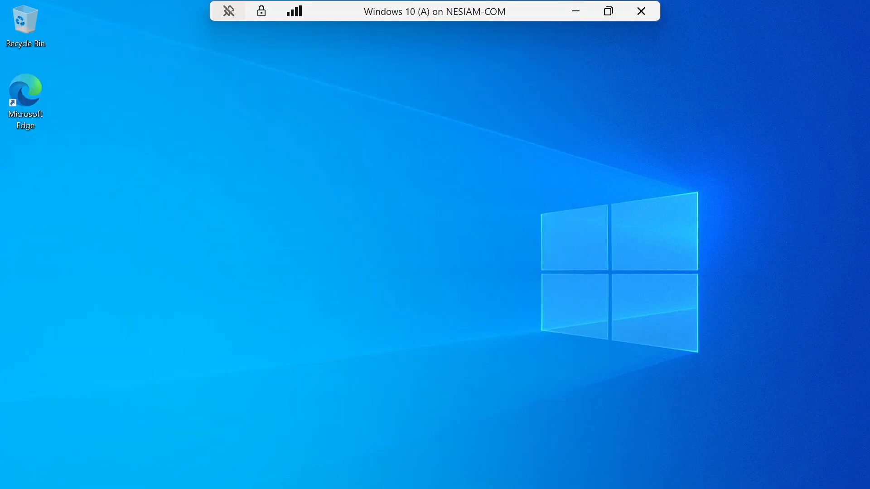
key(super)
click(22, 471)
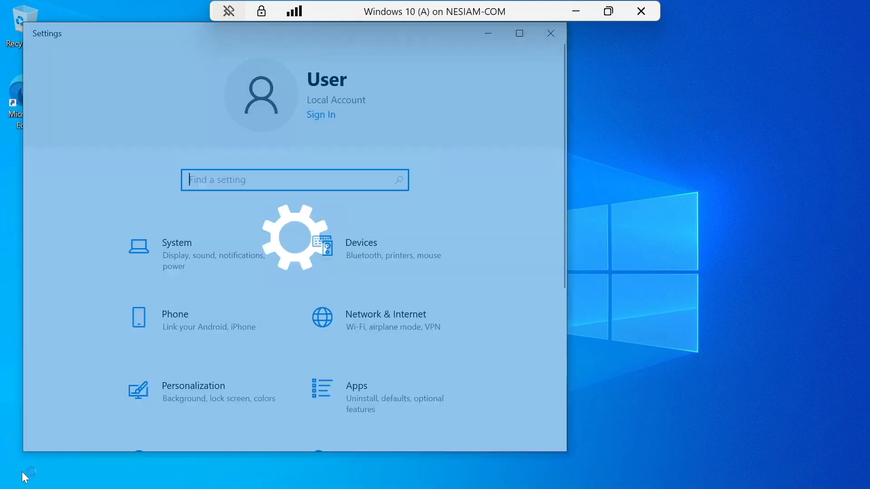
scroll(246, 390, down, 5)
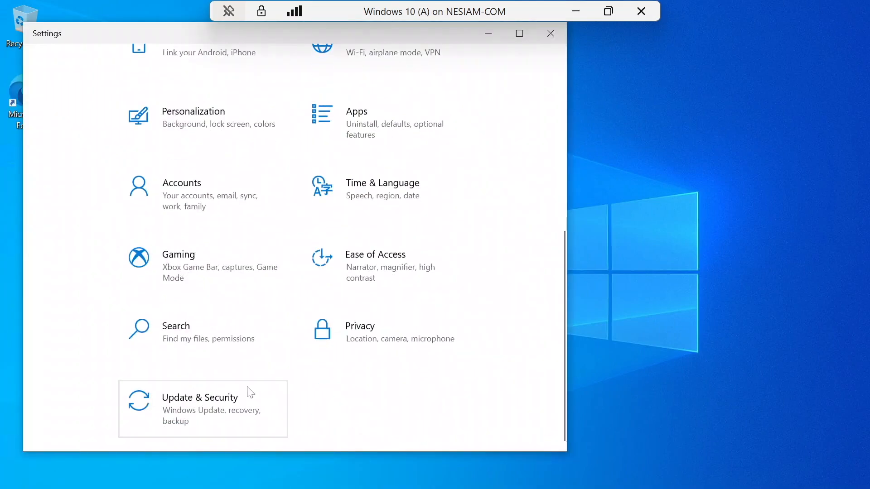
click(200, 414)
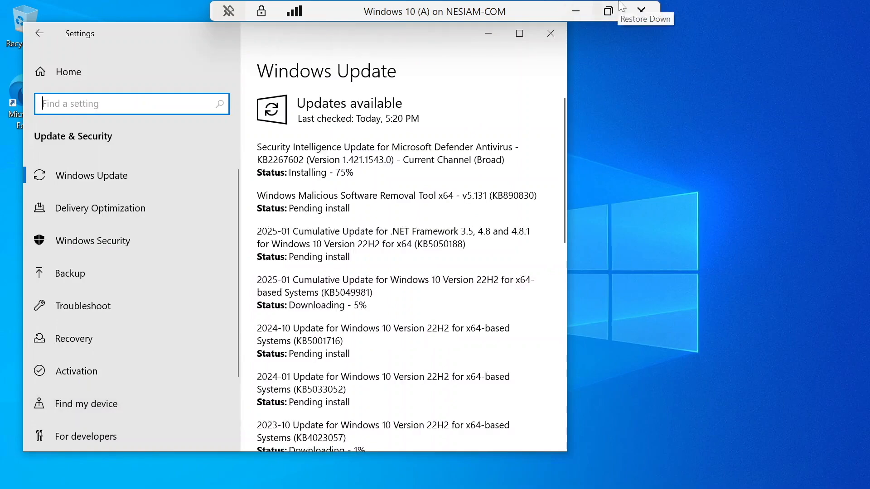
scroll(418, 250, down, 10)
scroll(418, 249, up, 5)
scroll(418, 250, up, 2)
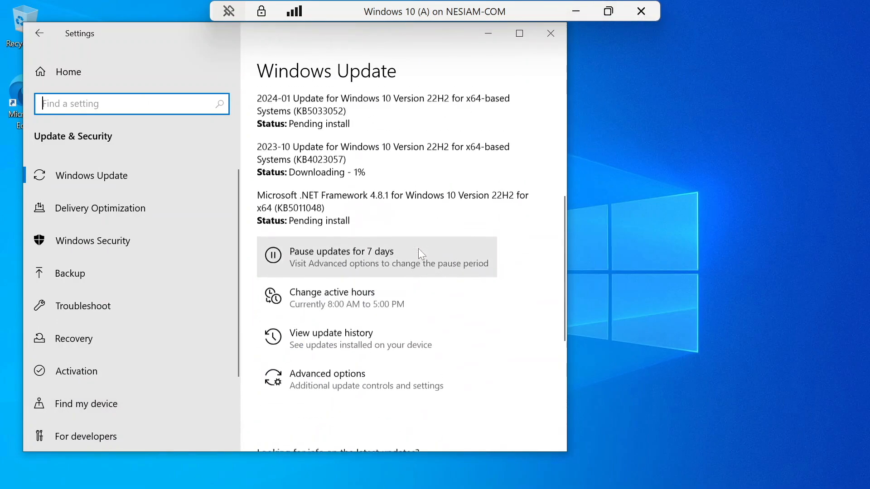
Close the virtual machine's connection window and create a checkpoint of the running Windows 10 (A) machine in Hyper-V Manager
click(604, 13)
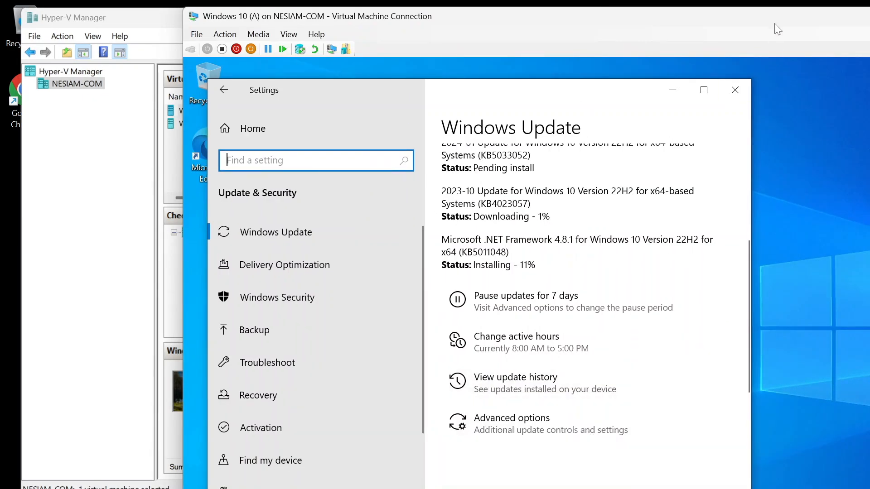
drag(777, 14, 570, 30)
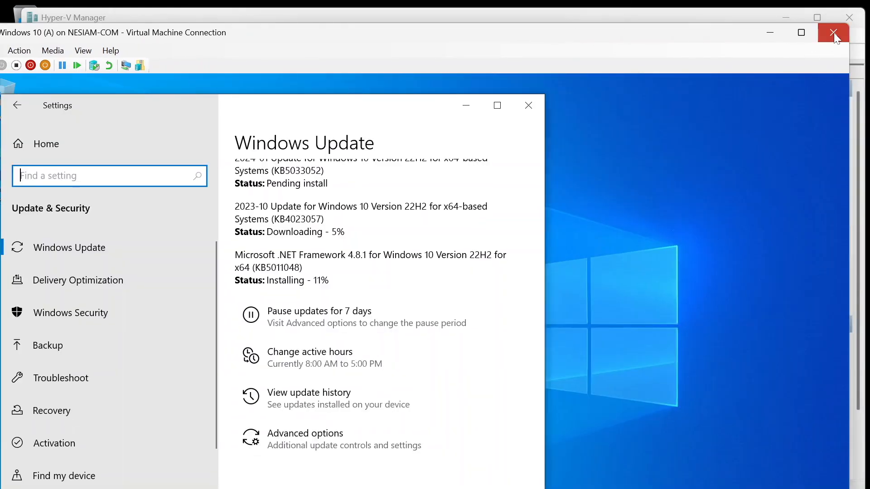
click(833, 33)
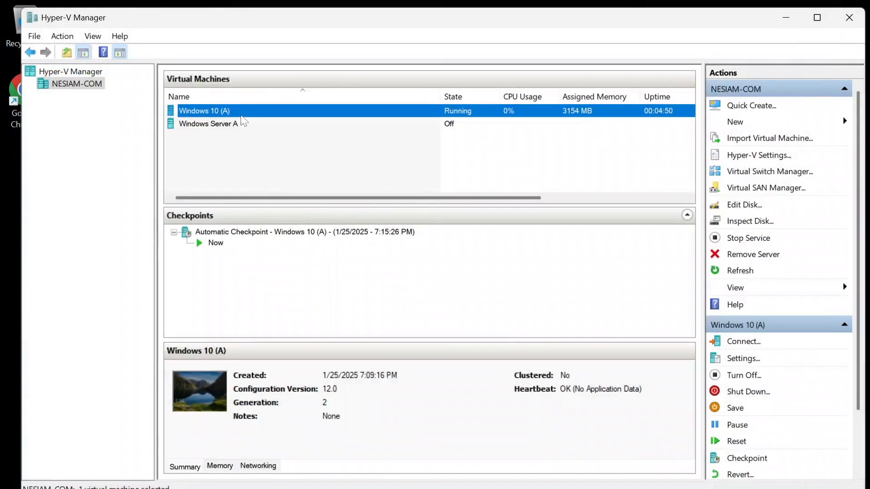
right_click(236, 109)
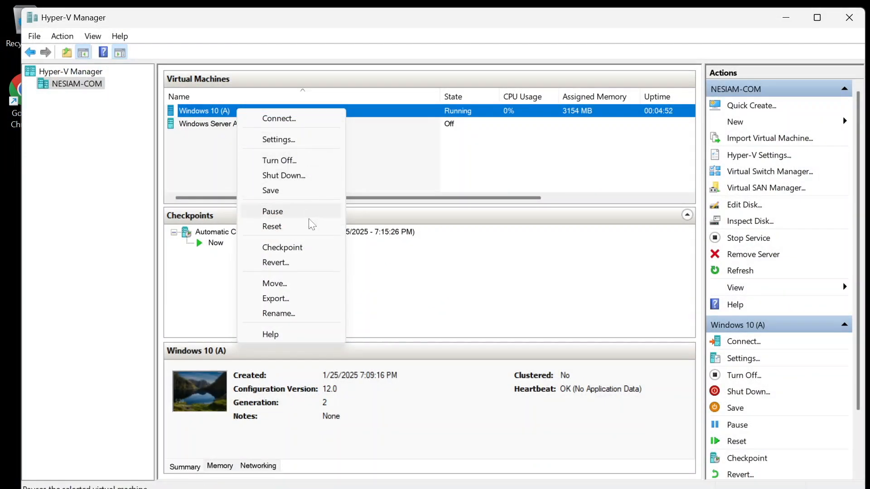
click(283, 247)
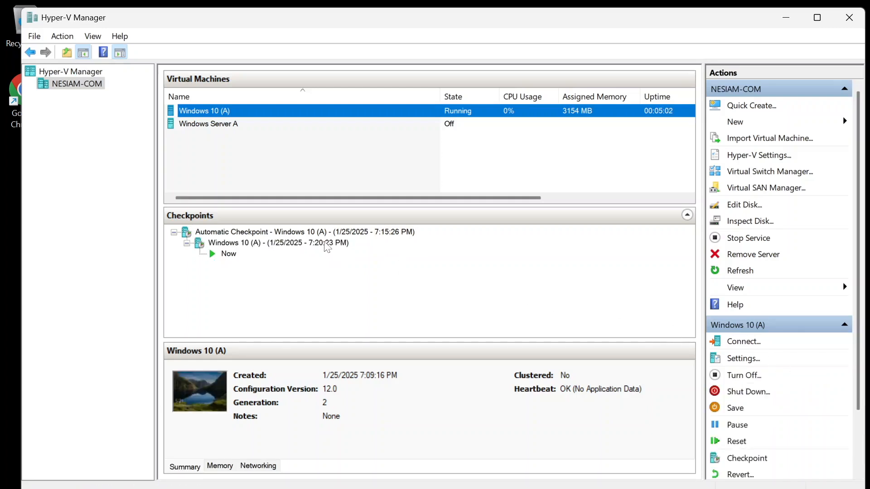
Rename the new Windows 10 (A) checkpoint by appending "-Win10 + Updates" to its existing name
click(326, 245)
click(347, 247)
text(-W)
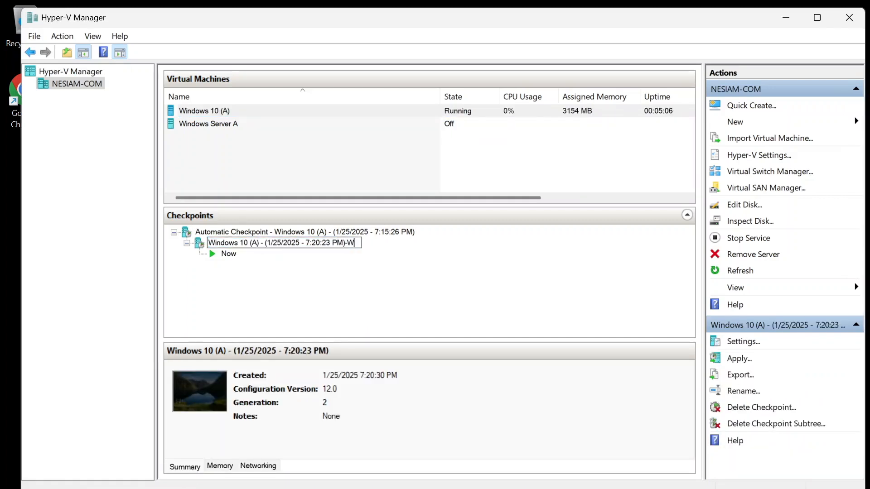
text(in10 + Updates)
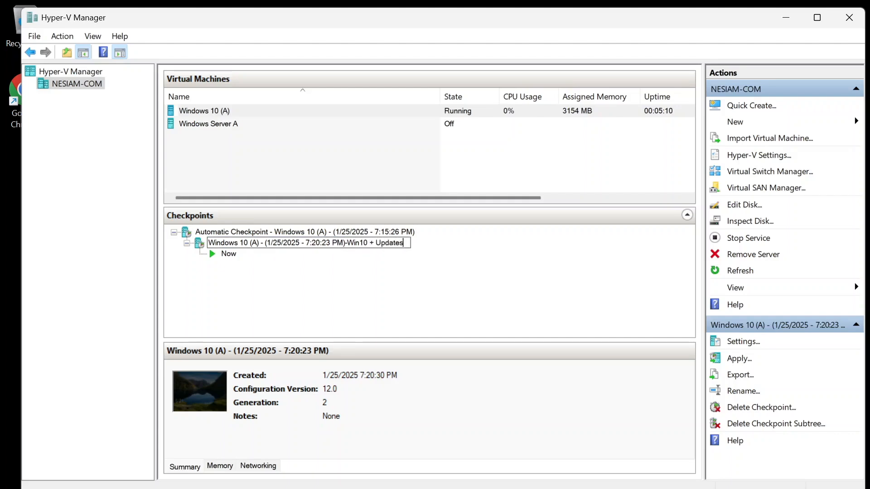
key(Return)
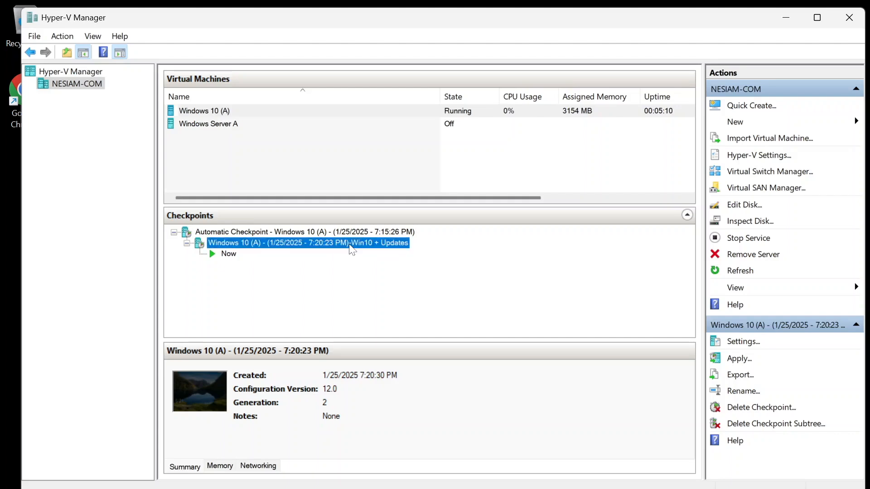